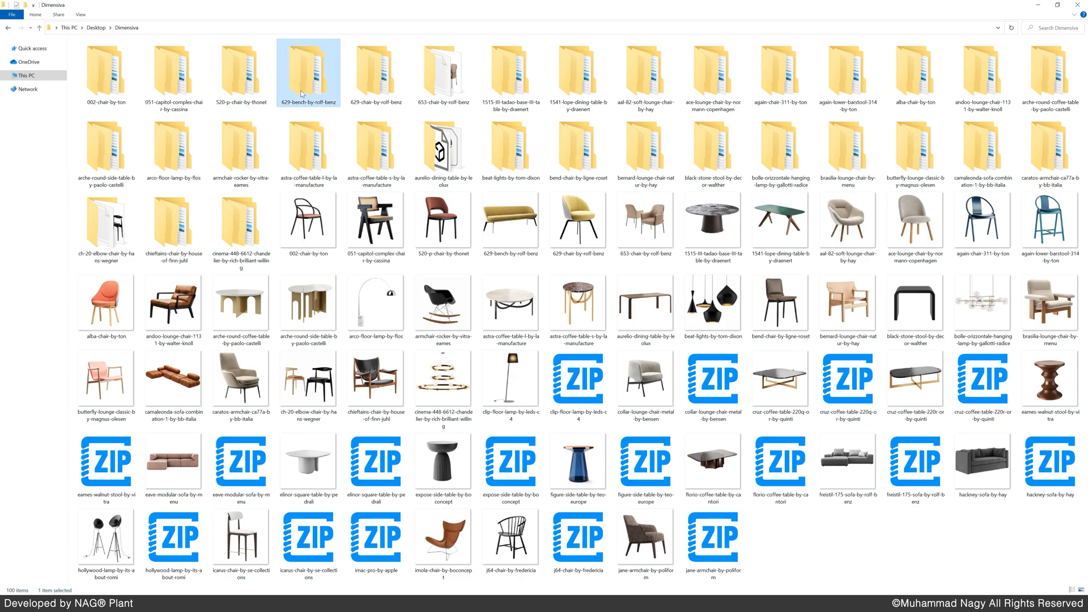
Step: Examine the mix of model folders, preview images and ZIP archives in the Dimensiva folder
click(578, 384)
click(628, 393)
click(708, 383)
click(784, 390)
click(848, 386)
click(894, 354)
click(854, 325)
click(786, 322)
click(696, 320)
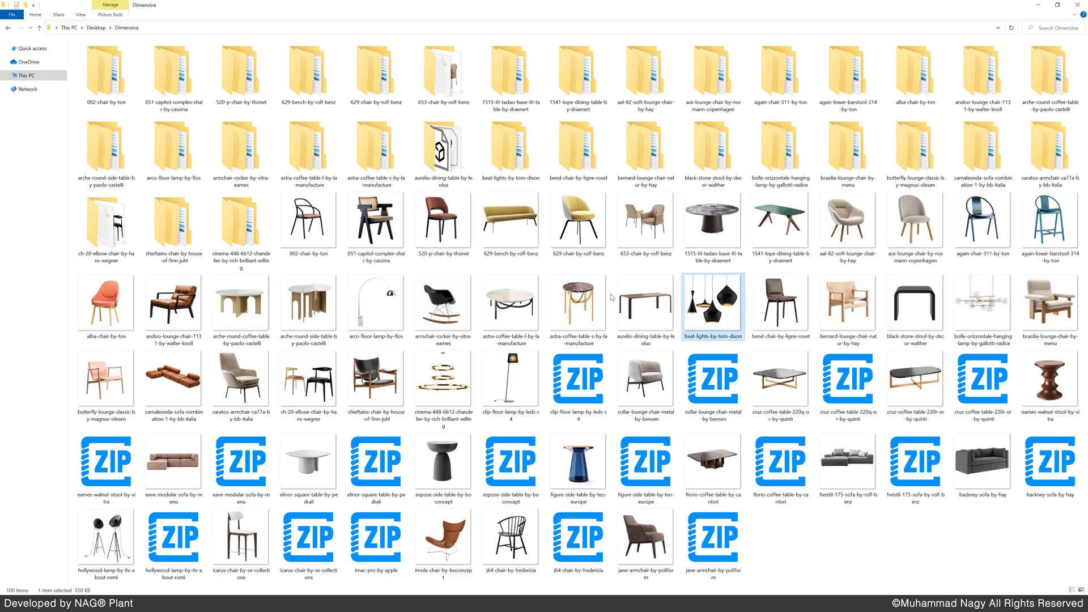
Step: Inspect the contents of the 002-chair-by-ton folder, including its Textures subfolder, and return to the Dimensiva folder
double_click(95, 77)
double_click(94, 57)
double_click(94, 56)
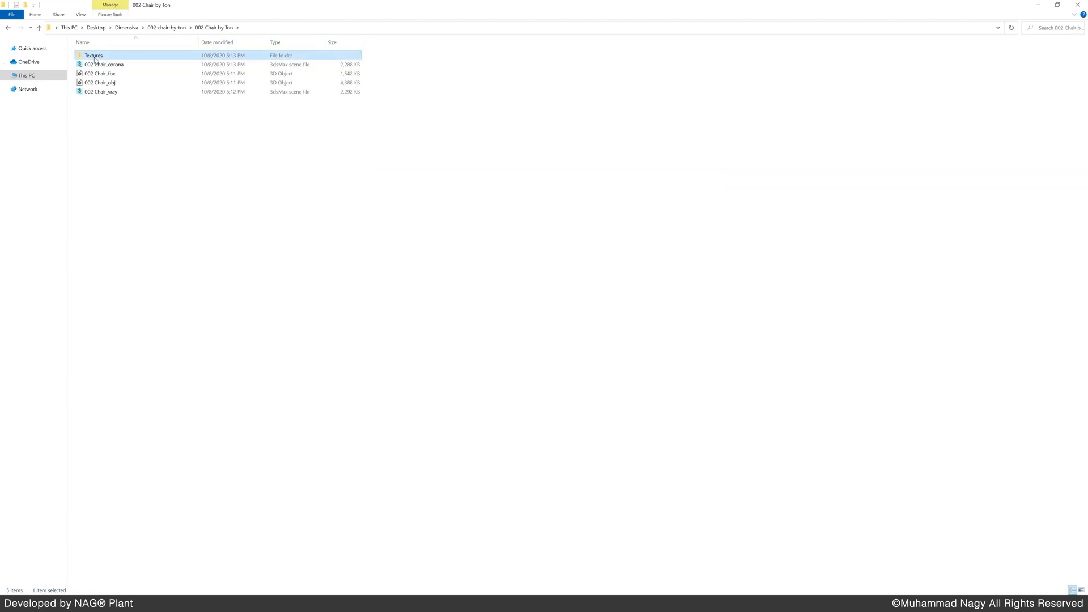
click(39, 27)
click(39, 27)
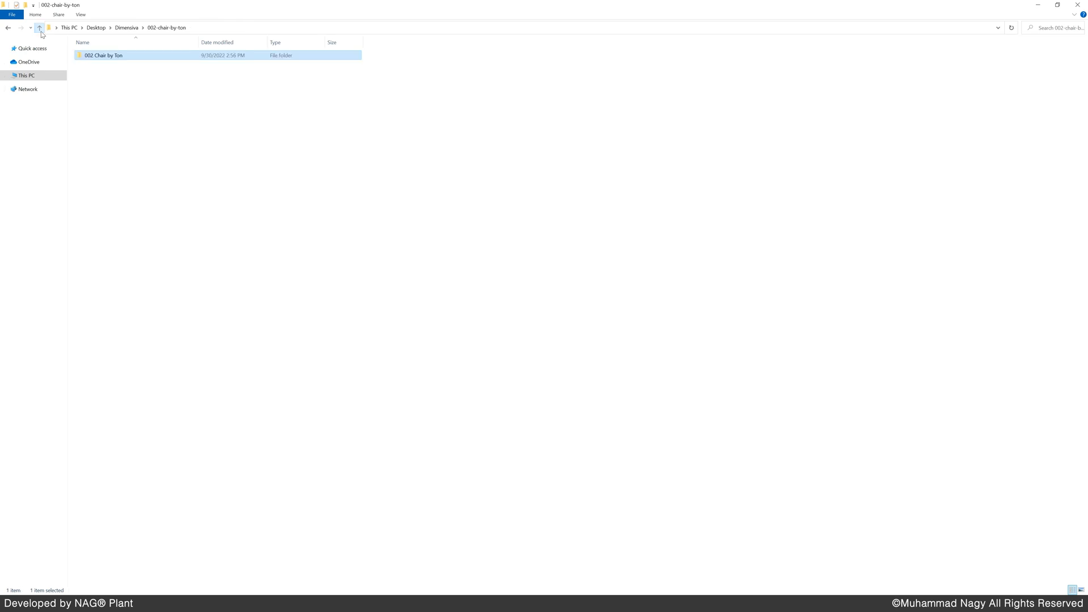
click(39, 27)
Step: Look inside the clip-floor-lamp-by-leds-c4 ZIP archive down to its Texture folder, then close the archive
click(590, 391)
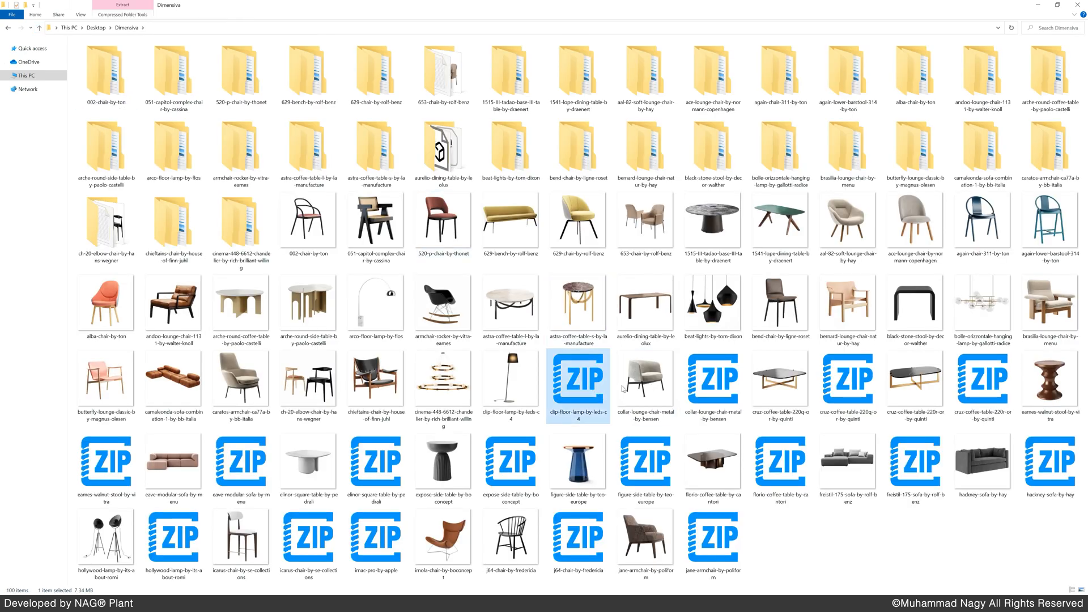
double_click(587, 395)
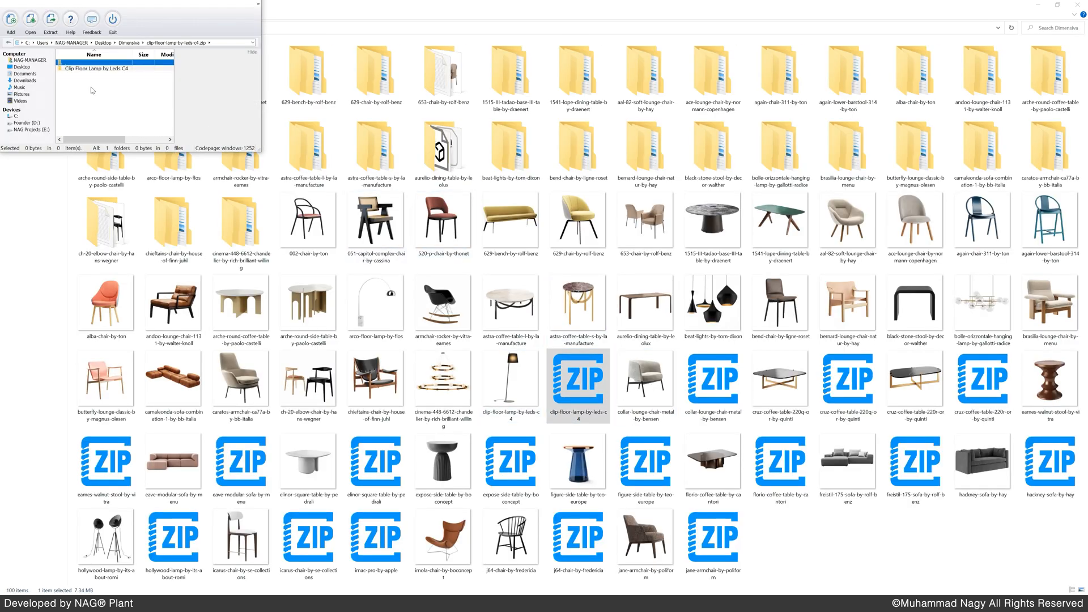
double_click(79, 69)
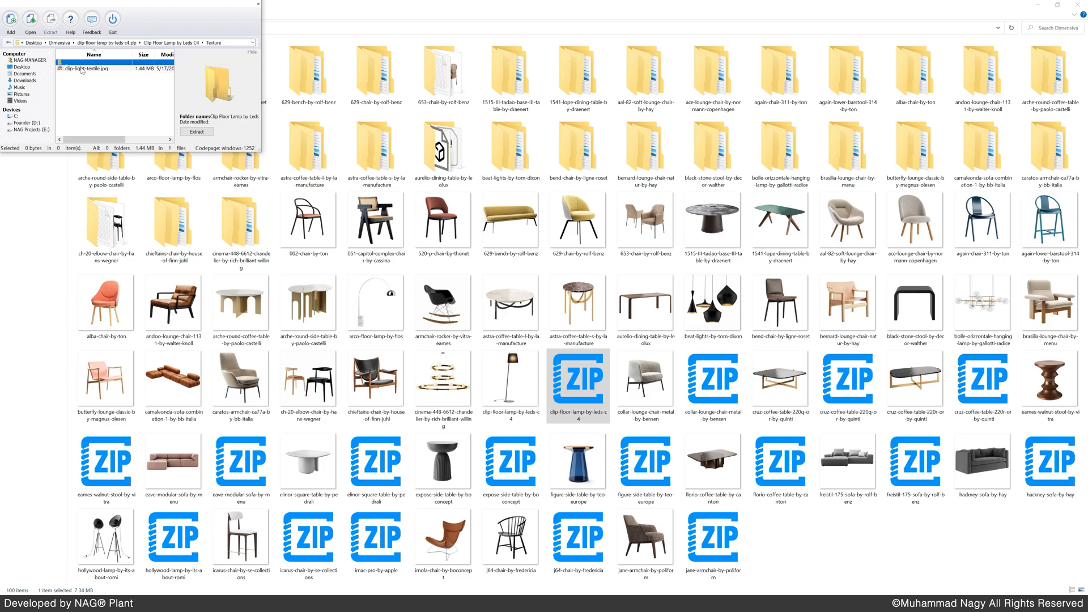
click(111, 22)
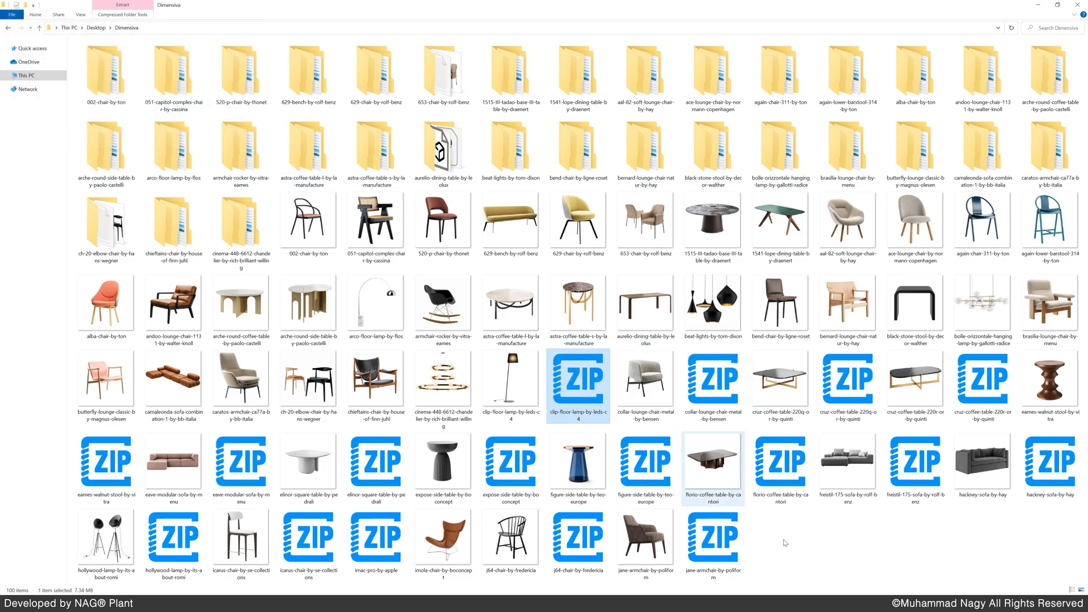
click(814, 537)
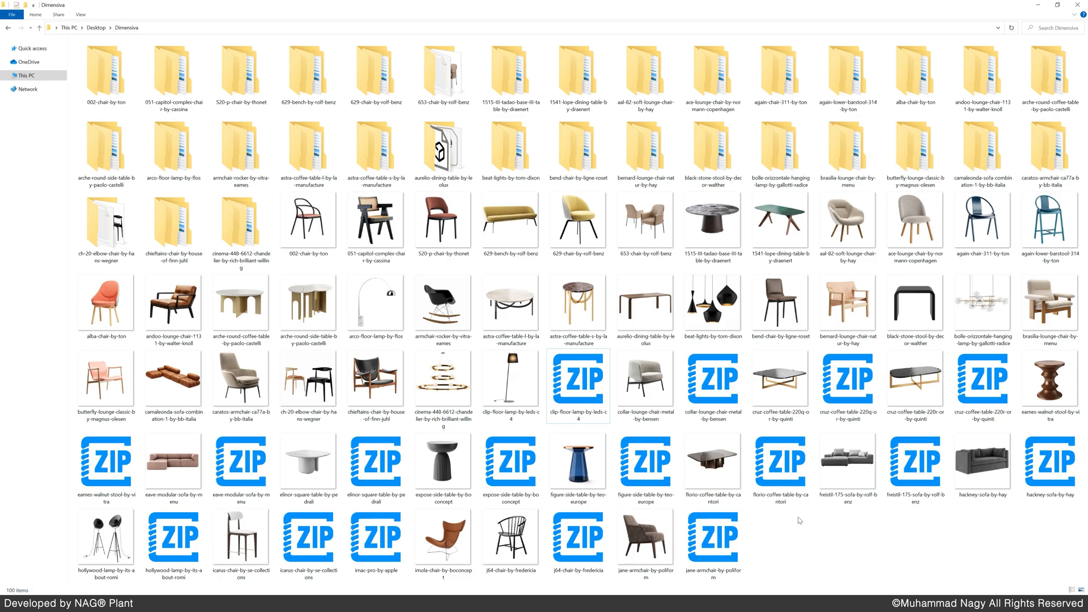
Step: Launch NAG-ALL-V.2.2 from its folder and arrange its window side by side with the Dimensiva folder
click(516, 604)
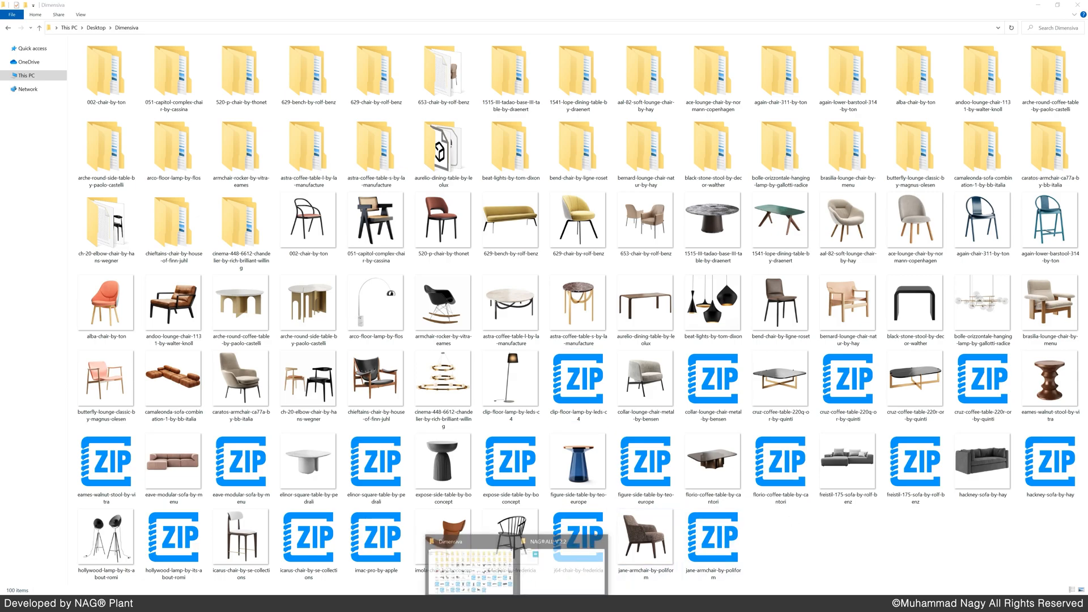
click(549, 567)
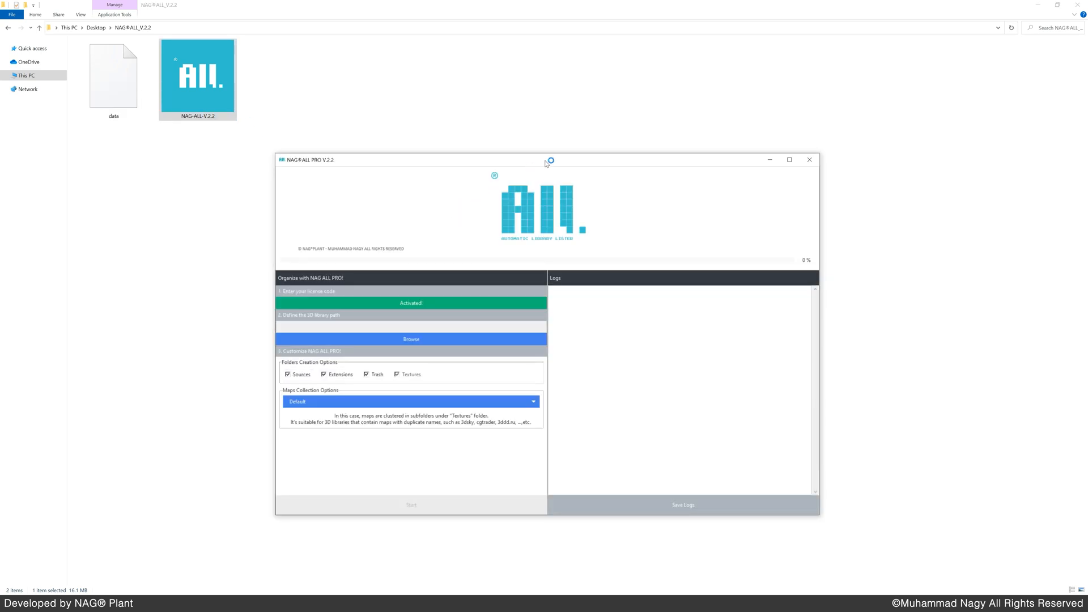
key(super+Left)
click(957, 76)
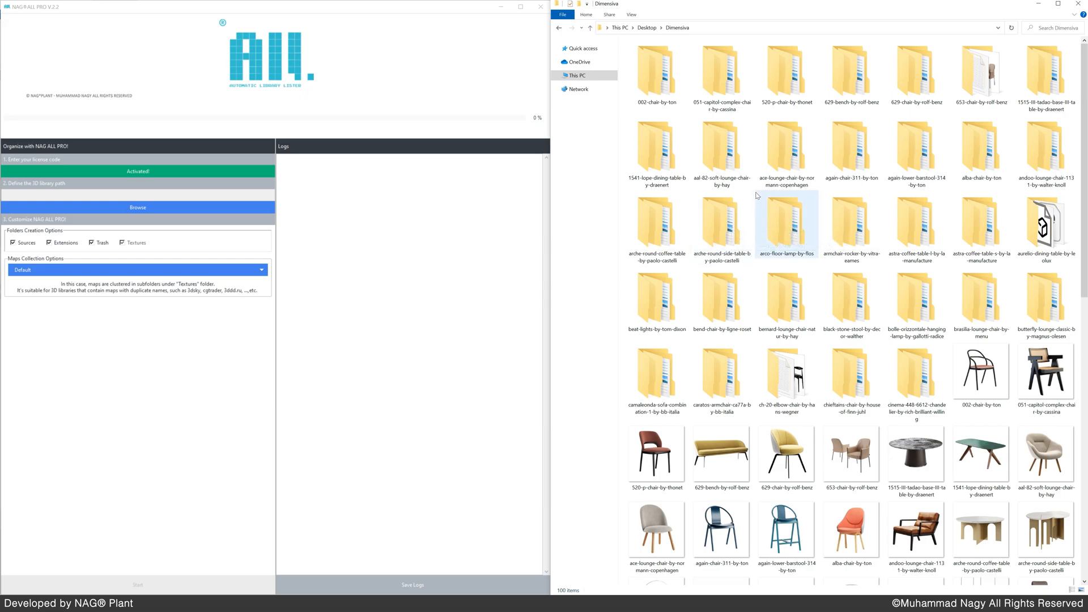
Step: Set the 3D library path to the Dimensiva folder on the Desktop
click(786, 148)
click(378, 255)
click(50, 193)
click(156, 208)
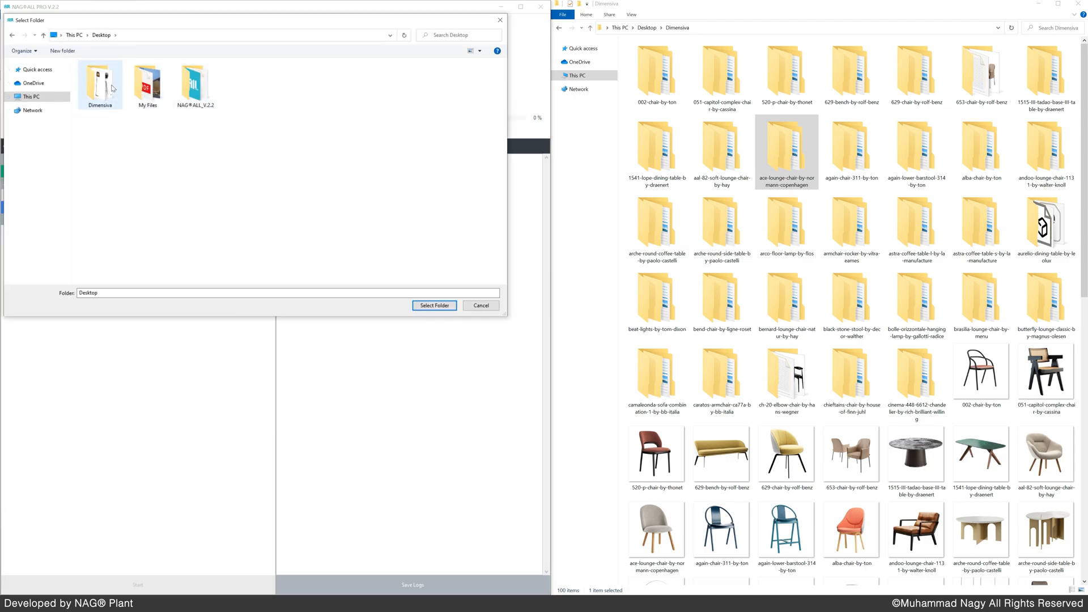
double_click(100, 85)
click(429, 305)
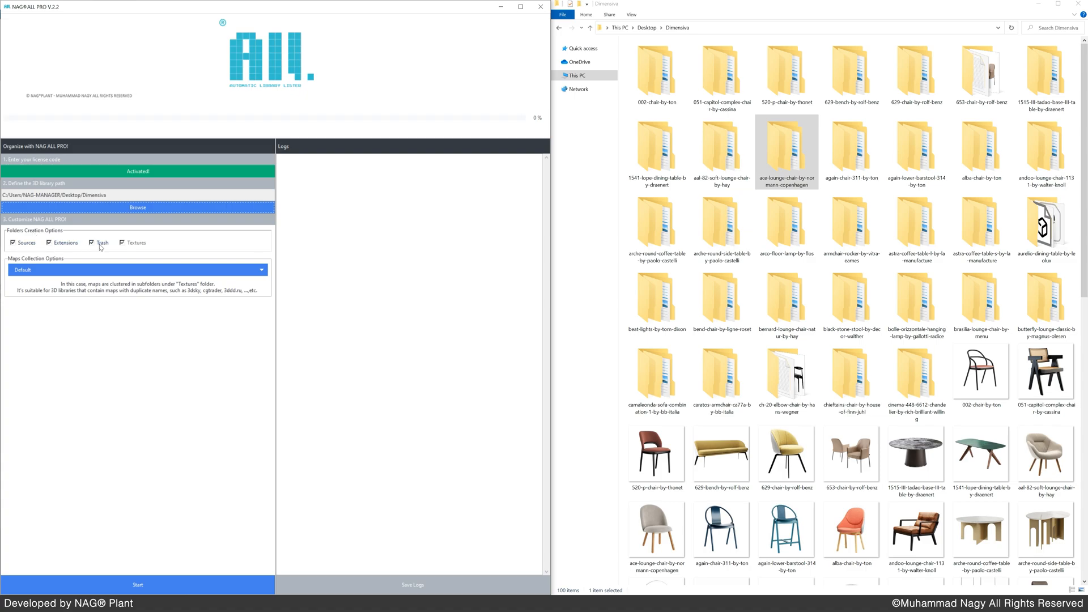
Step: Compare the maps collection options, choose Option 1 and start organizing the library
click(60, 268)
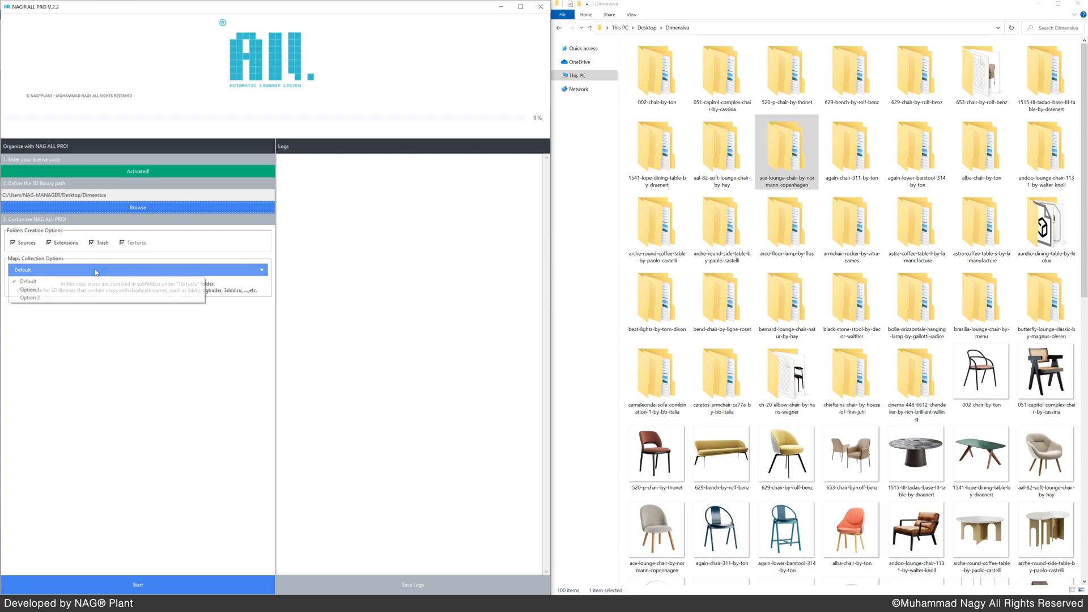
click(88, 285)
click(87, 270)
click(91, 294)
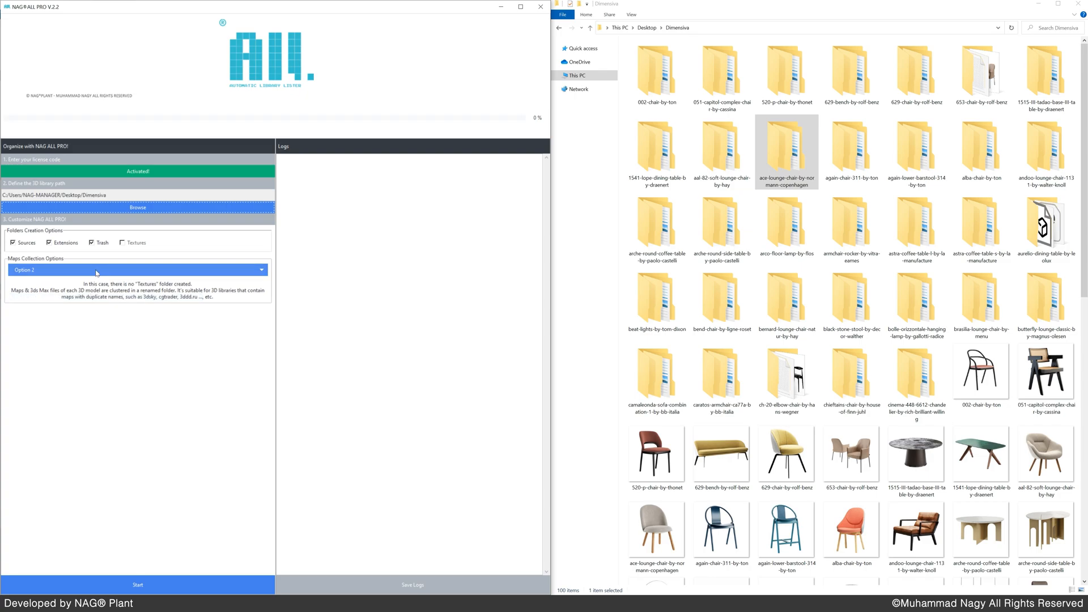
click(95, 271)
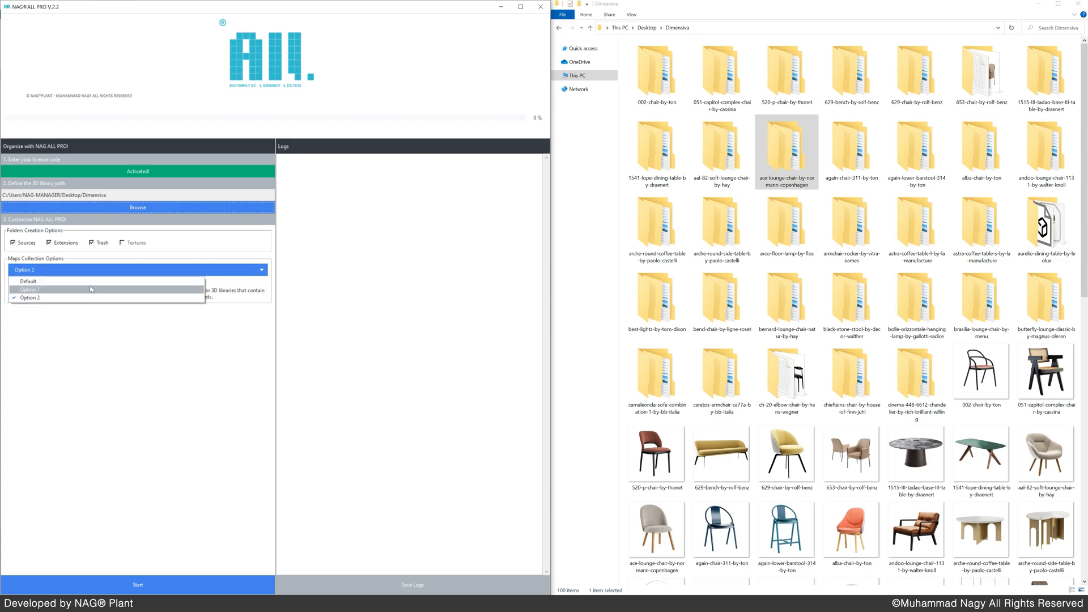
click(91, 289)
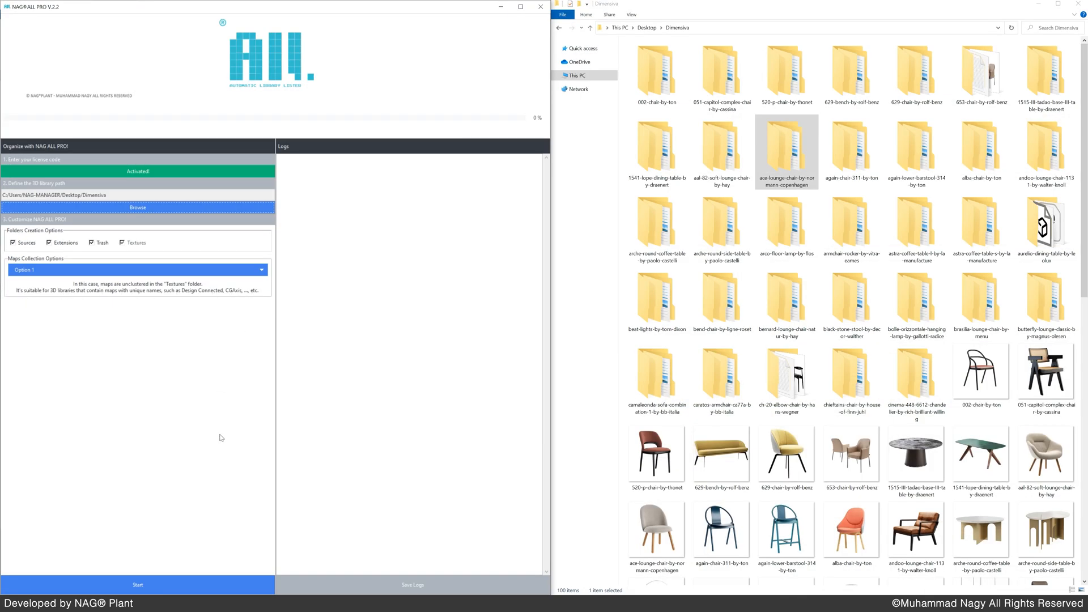
click(144, 587)
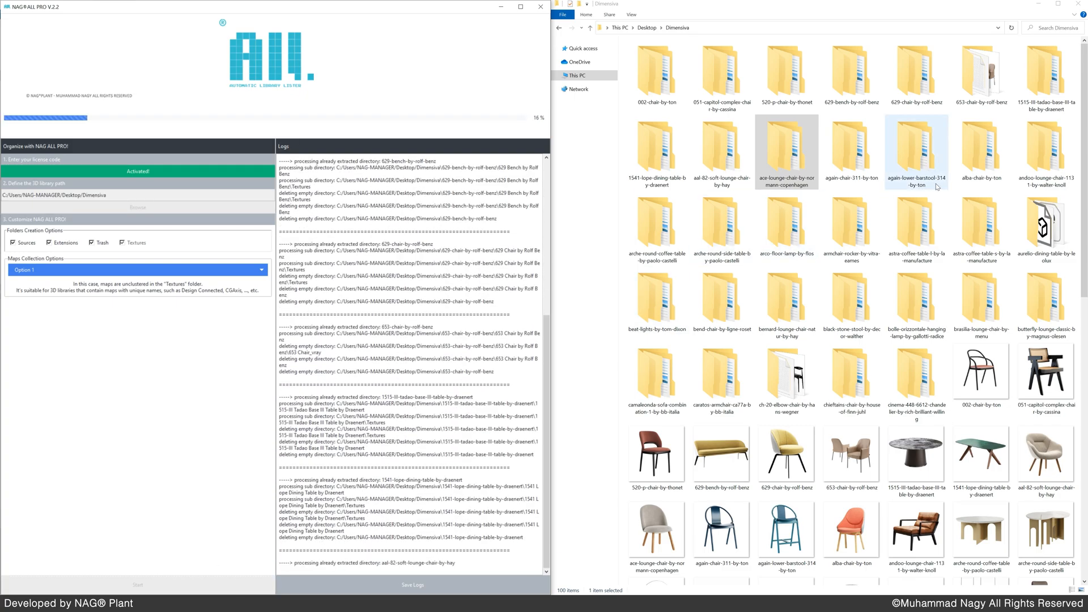
Step: Enlarge the view of the Dimensiva folder, examine the sorted model files, and check the final line of the processing log
click(631, 14)
ctrl+scroll(657, 26, down, 3)
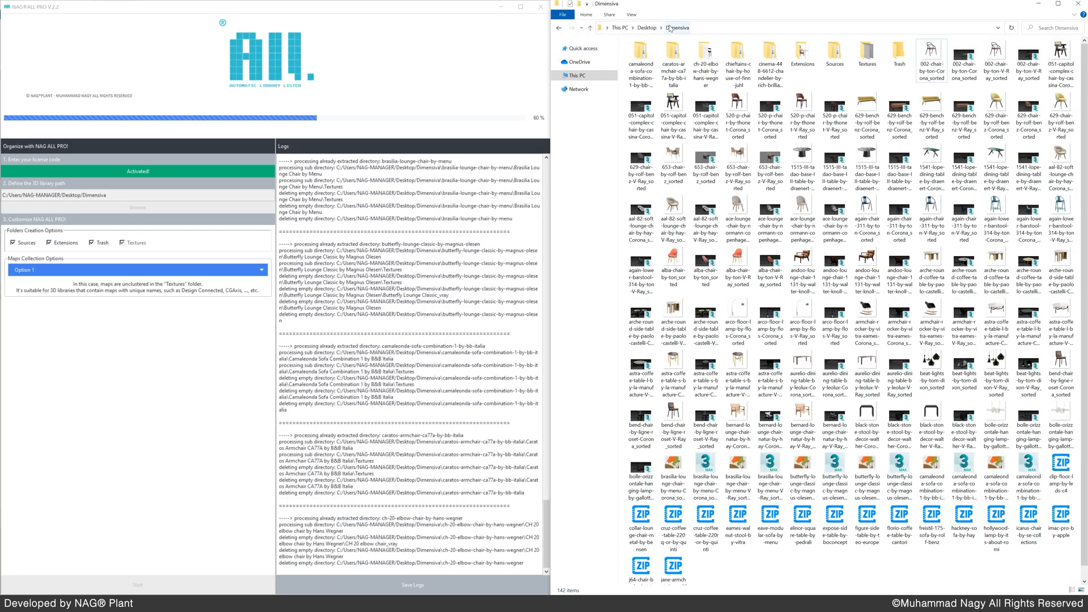
click(633, 15)
click(692, 25)
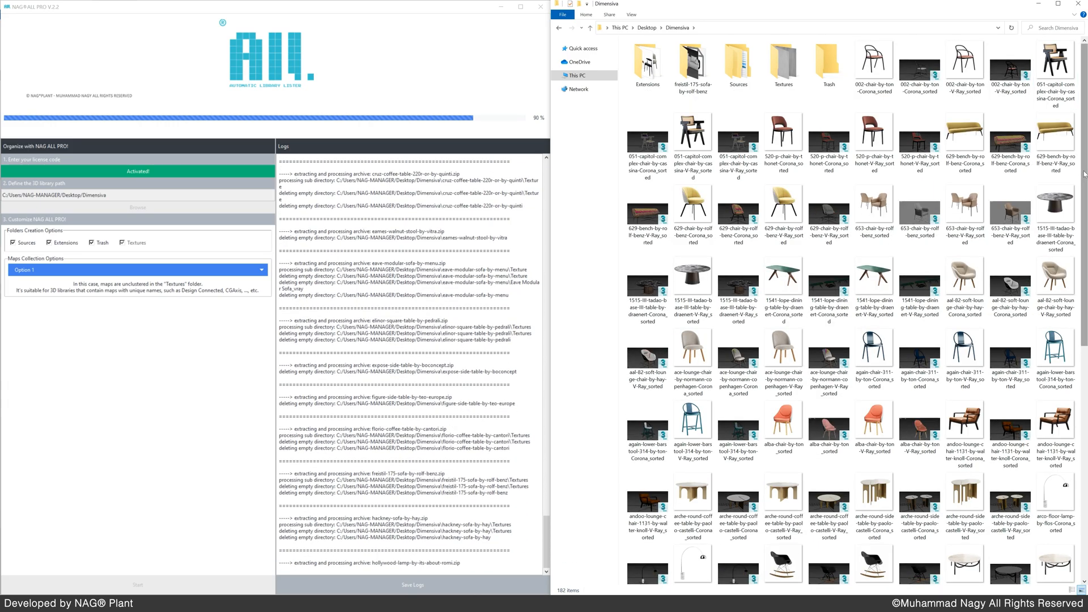
scroll(1084, 174, down, 4)
drag(1083, 317, 1086, 508)
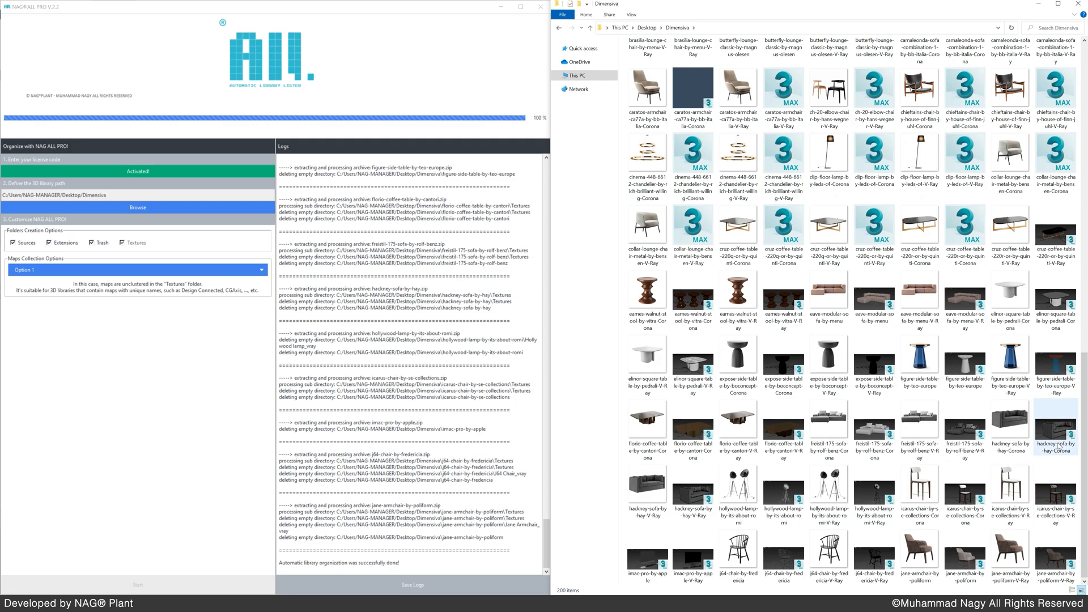
scroll(997, 400, up, 15)
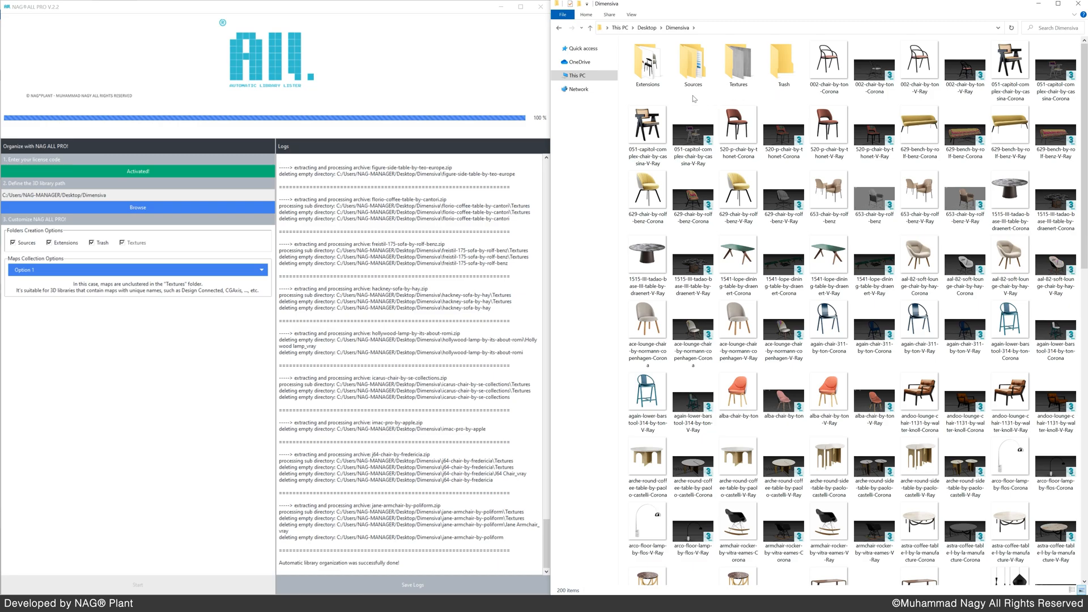
drag(407, 565, 277, 563)
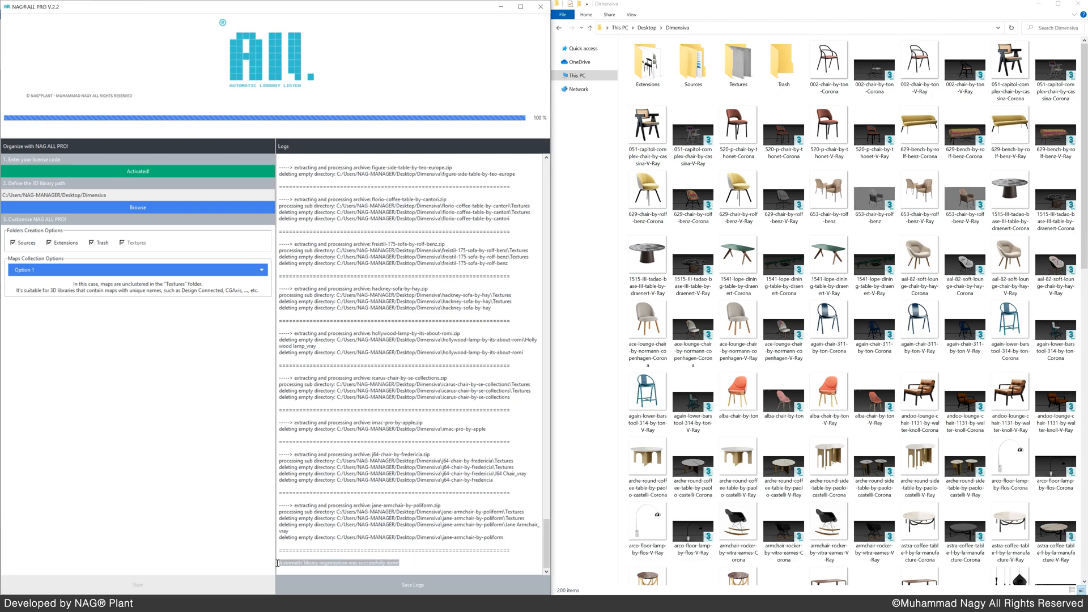
click(355, 564)
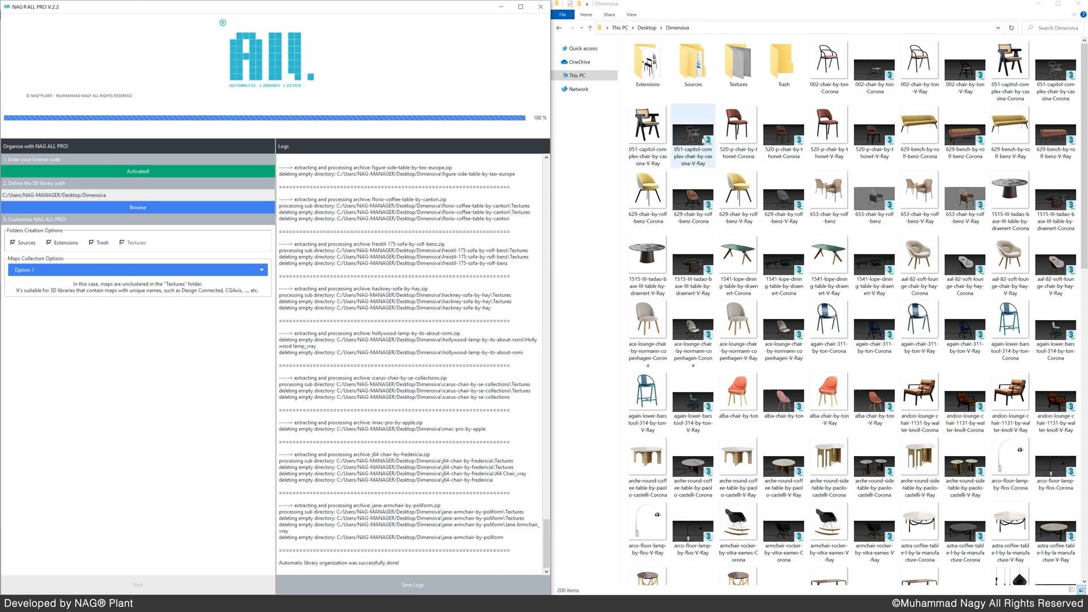
Step: Inspect the files collected in the Extensions folder and return to the Dimensiva folder
click(667, 70)
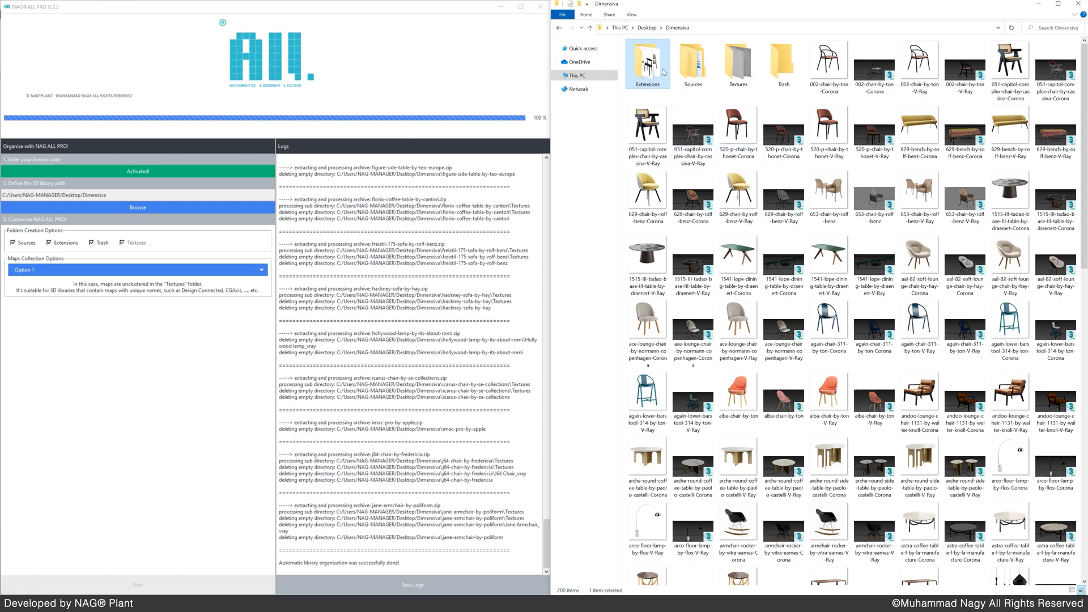
double_click(660, 71)
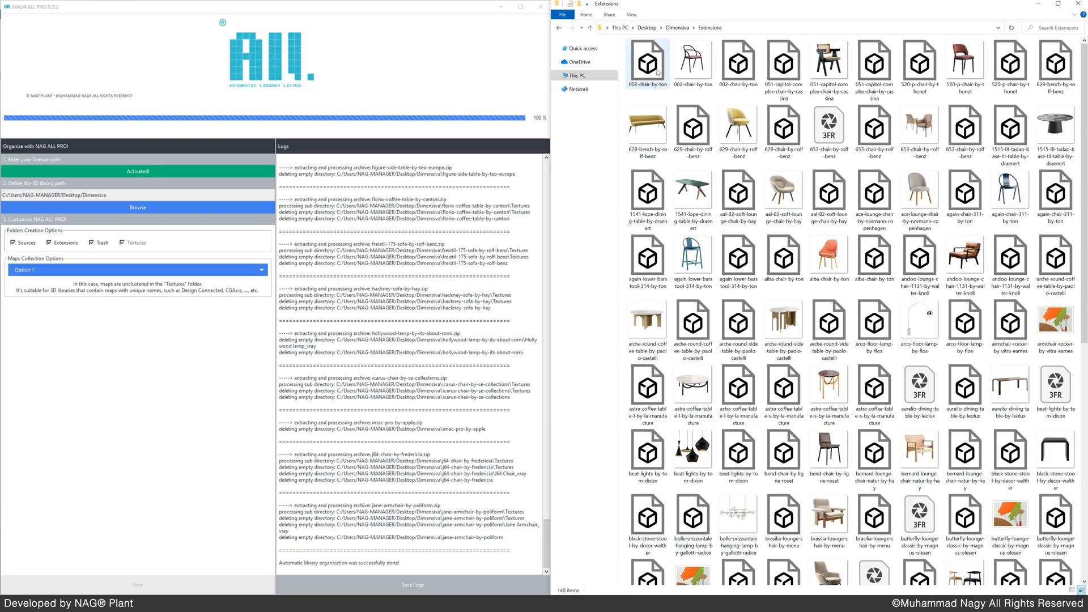
click(590, 27)
Step: Check the Damaged and Healthy subfolders of Sources, showing the Healthy folder's contents as extra large icons
double_click(692, 66)
double_click(641, 55)
click(591, 27)
double_click(644, 65)
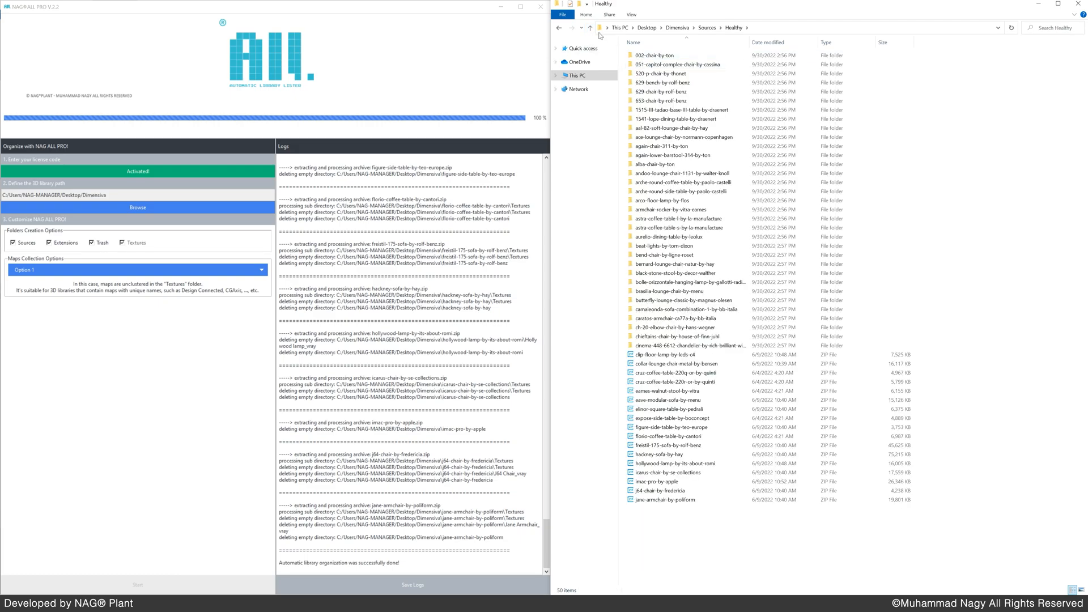
click(631, 15)
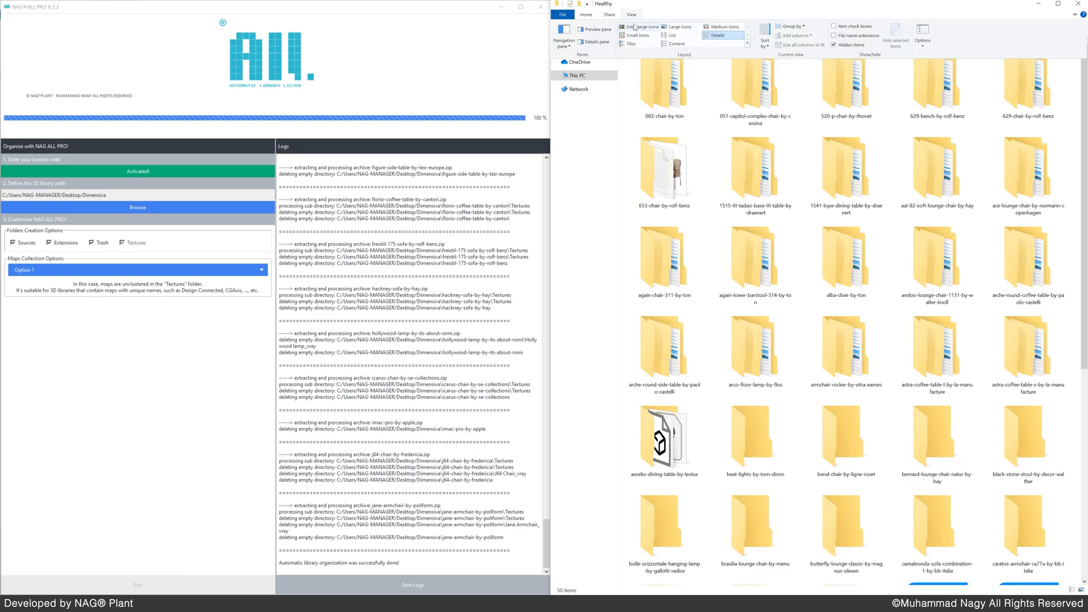
click(640, 24)
scroll(794, 207, down, 4)
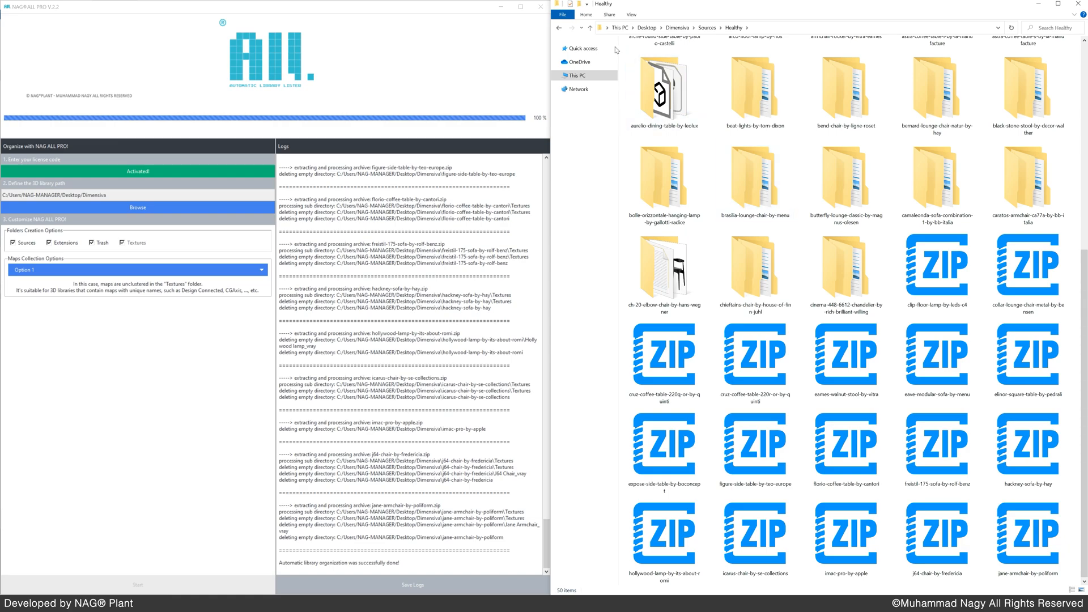
Step: Check the Previews subfolder of Sources and go back to the Dimensiva folder
click(590, 27)
key(Down)
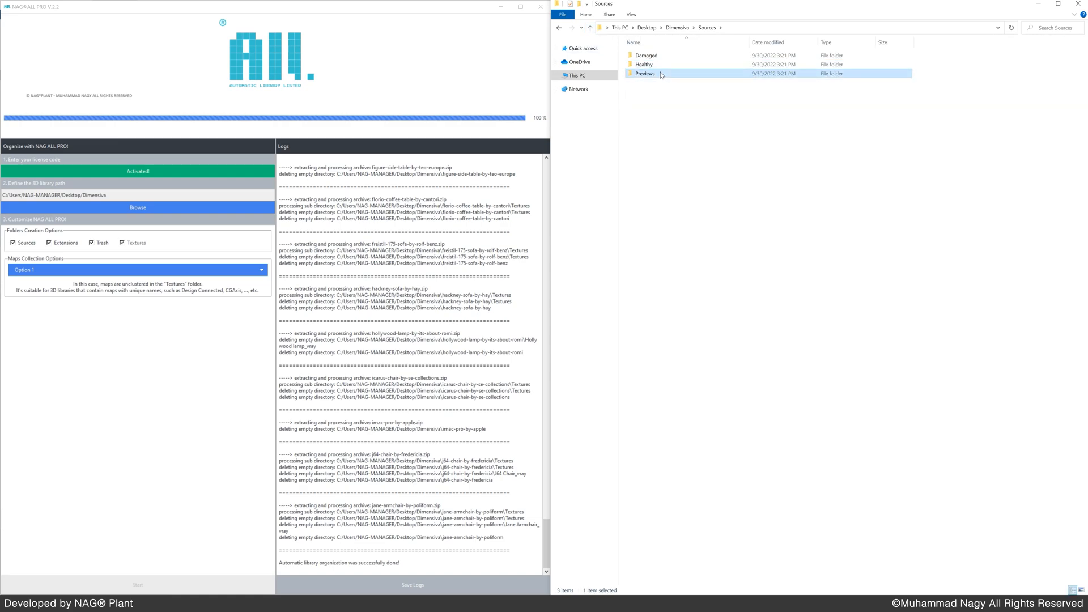
key(Return)
click(590, 27)
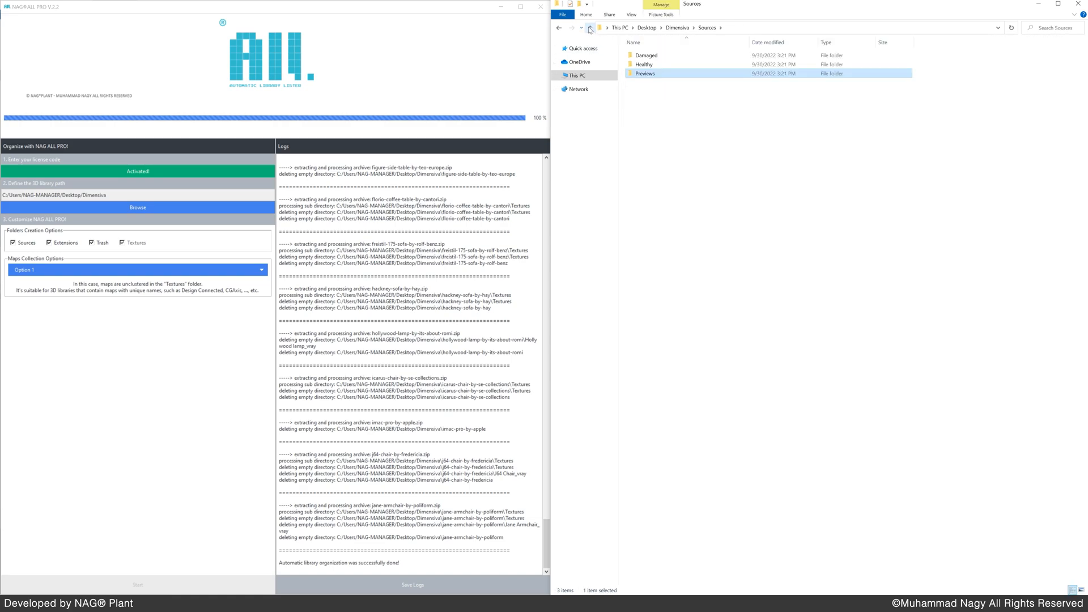
click(590, 28)
Step: Browse the texture maps collected in the Textures folder and return to the Dimensiva folder
double_click(739, 74)
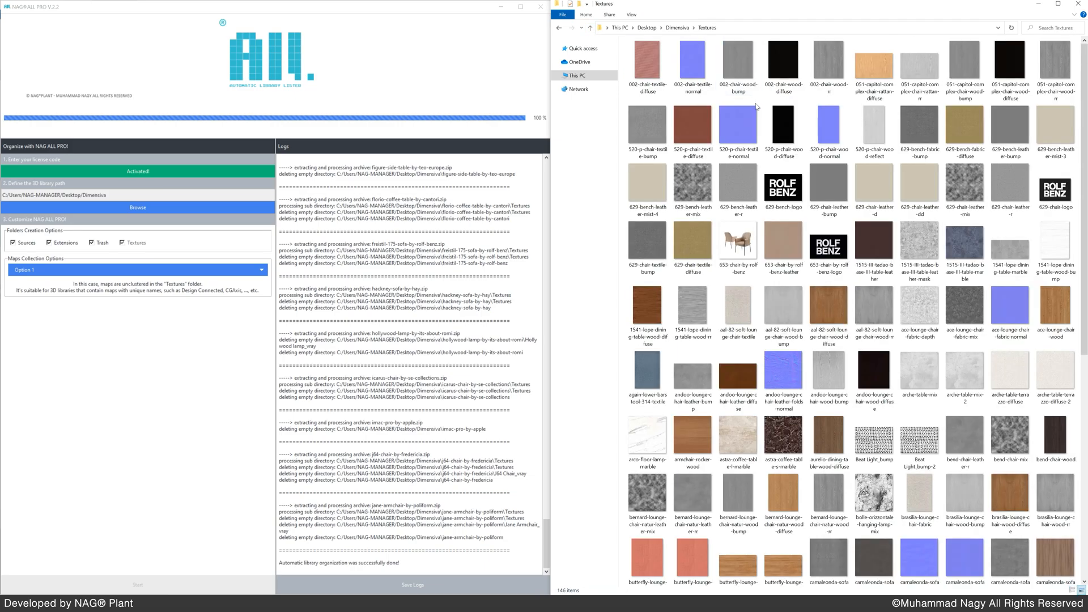
scroll(760, 129, down, 5)
scroll(760, 131, up, 5)
click(589, 28)
Step: Check the Trash folder, then review the renamed models and previews in the Dimensiva folder
double_click(784, 61)
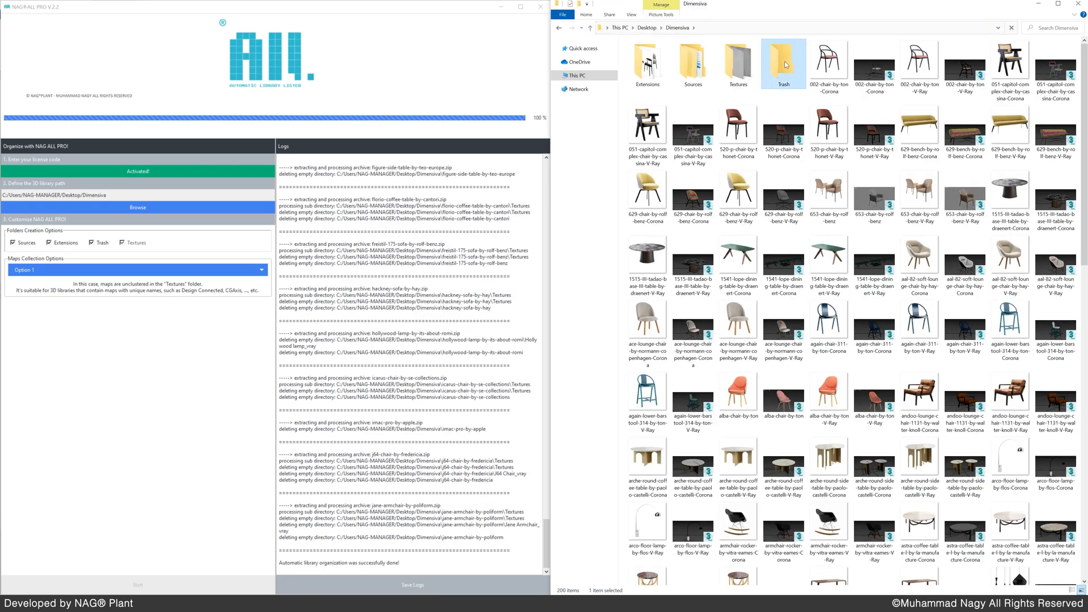
click(589, 28)
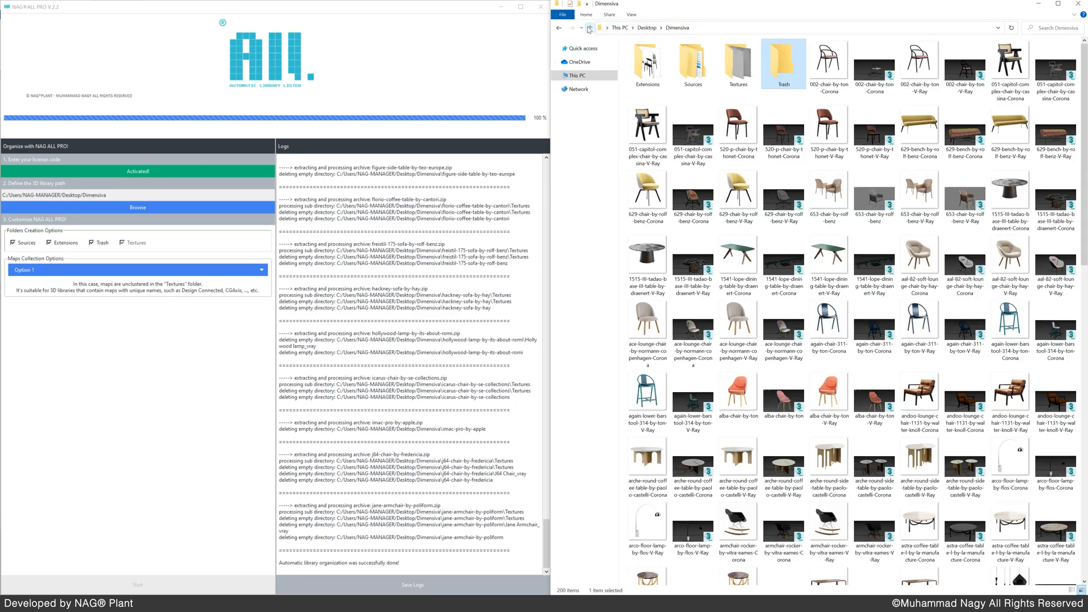
scroll(936, 265, down, 10)
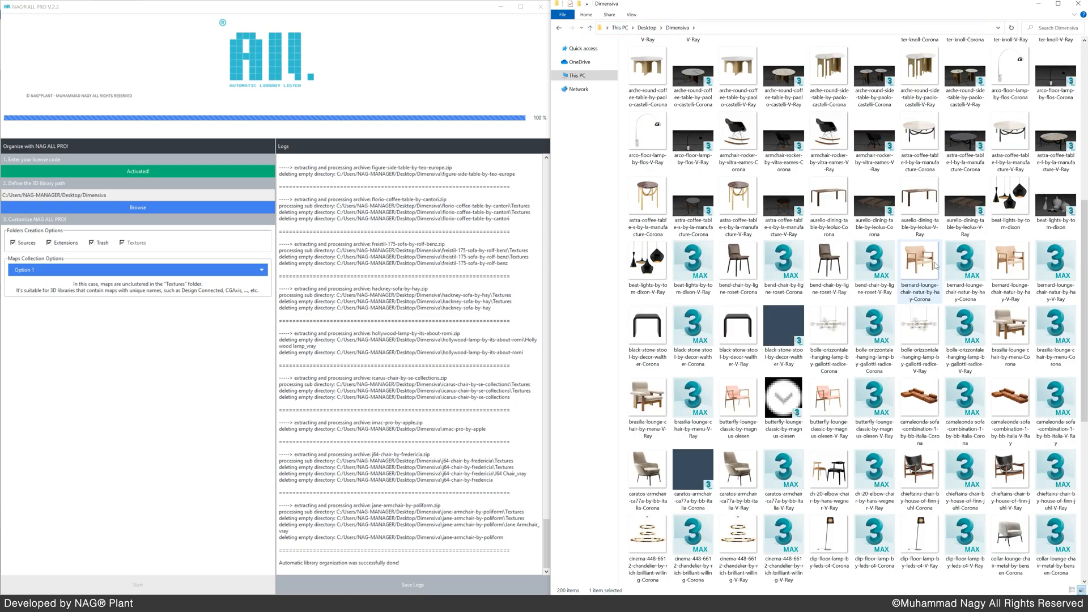
scroll(936, 265, up, 10)
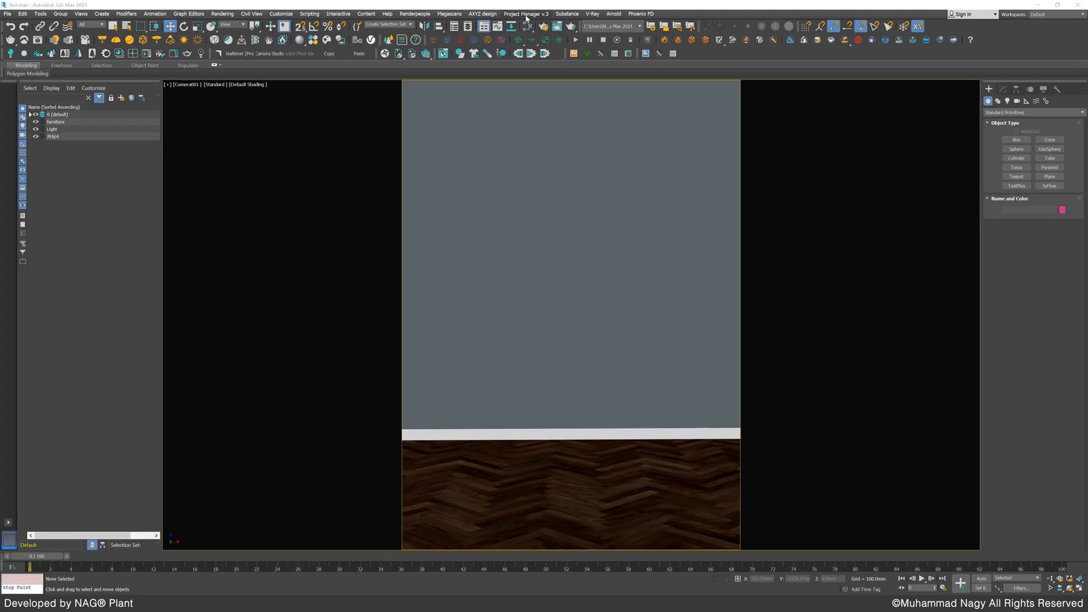
Step: Switch to 3ds Max, open Project Manager v.3 and add the Desktop\Dimensiva folder to its Models library
click(526, 13)
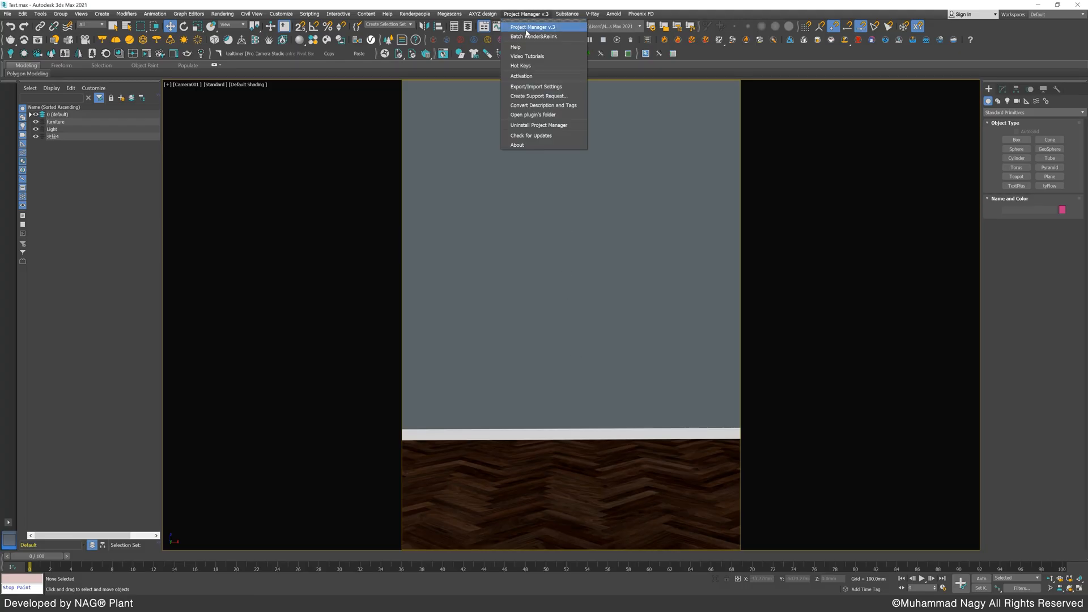
click(526, 28)
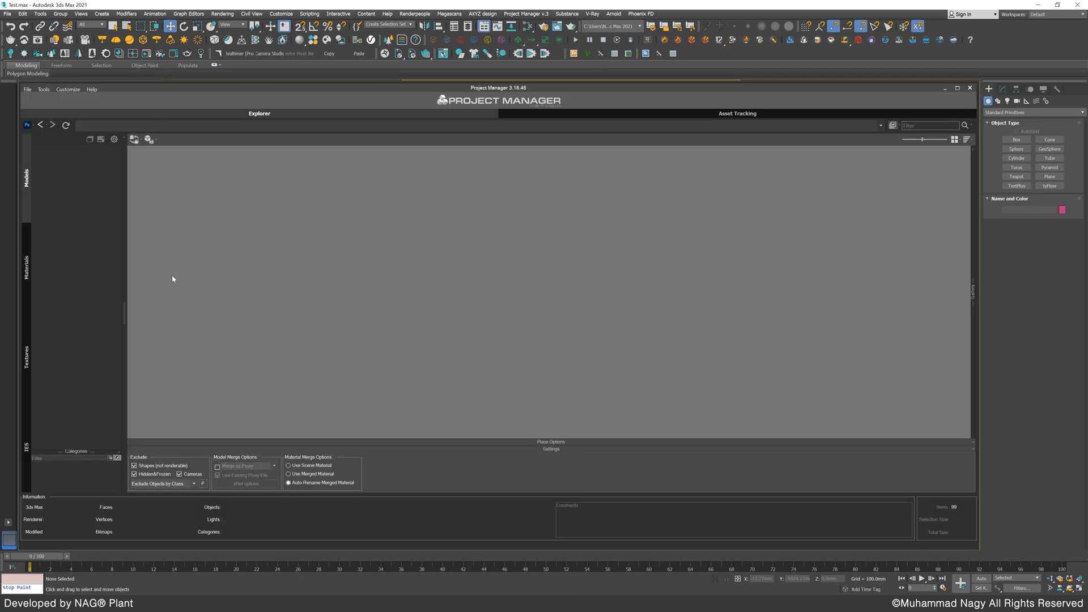
right_click(60, 176)
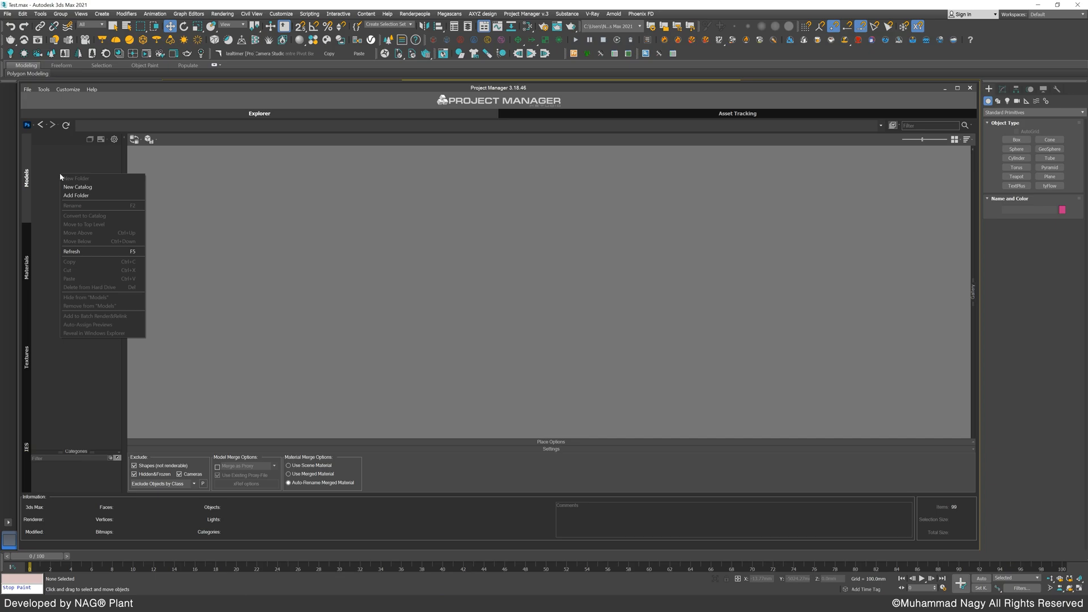
click(76, 197)
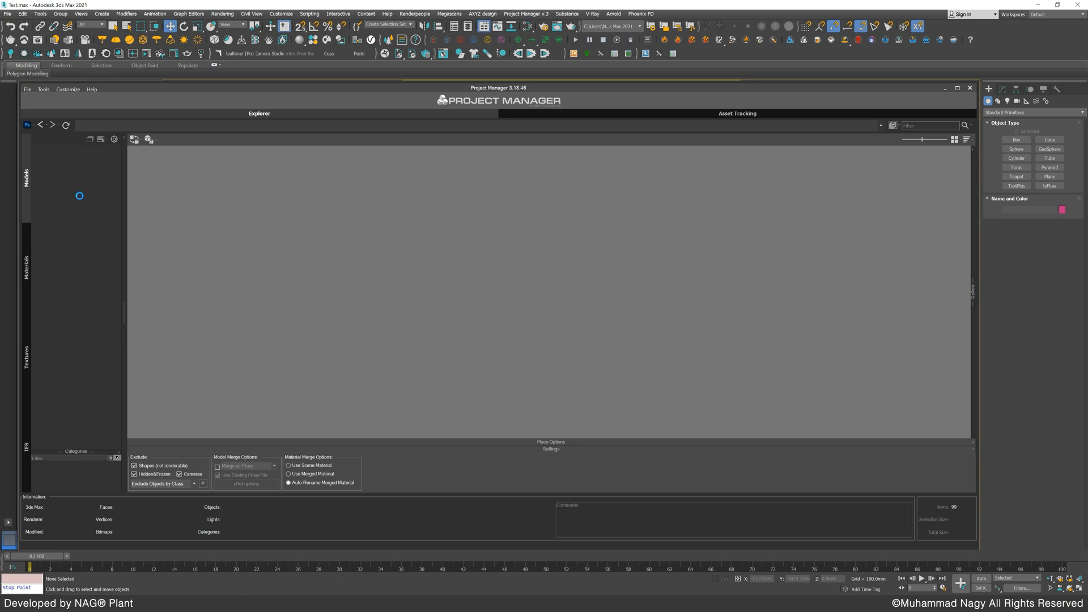
double_click(114, 151)
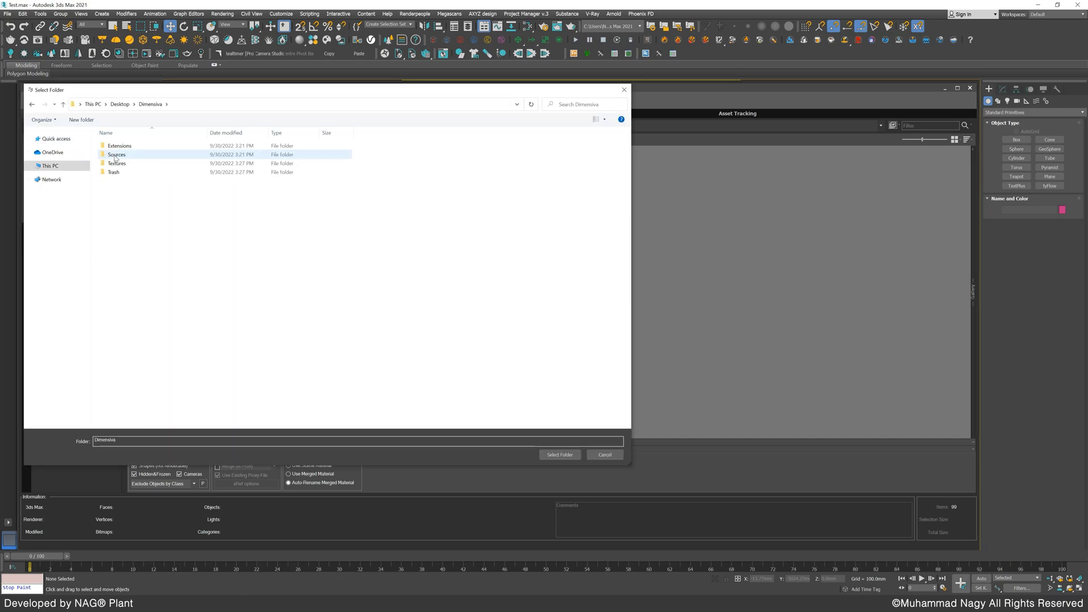
click(560, 455)
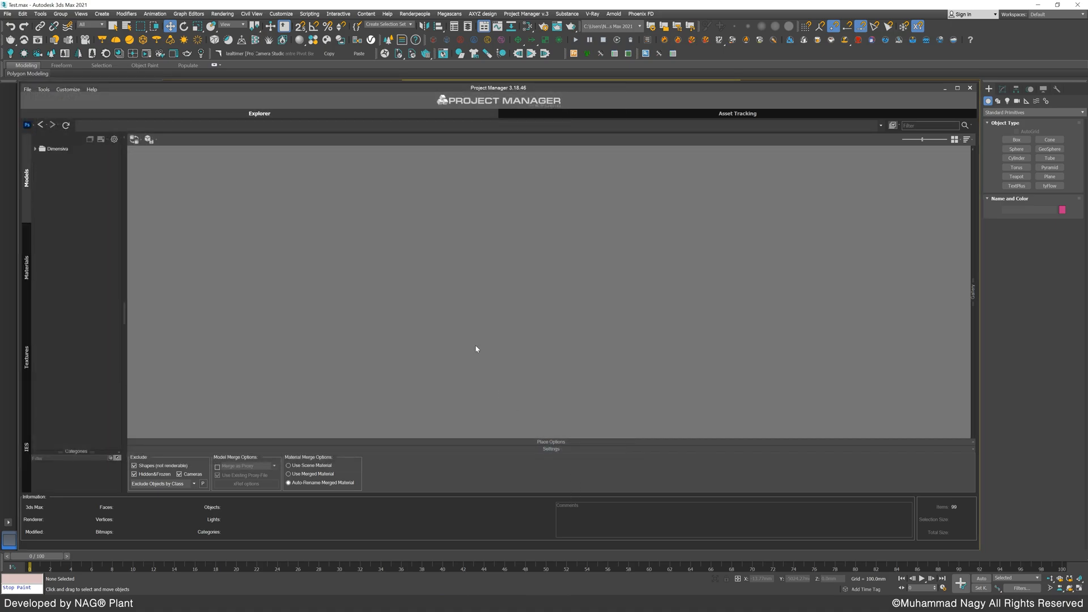
Step: Show the models of the Dimensiva folder and narrow the Project Manager window to three thumbnail columns, exposing the viewport
click(60, 150)
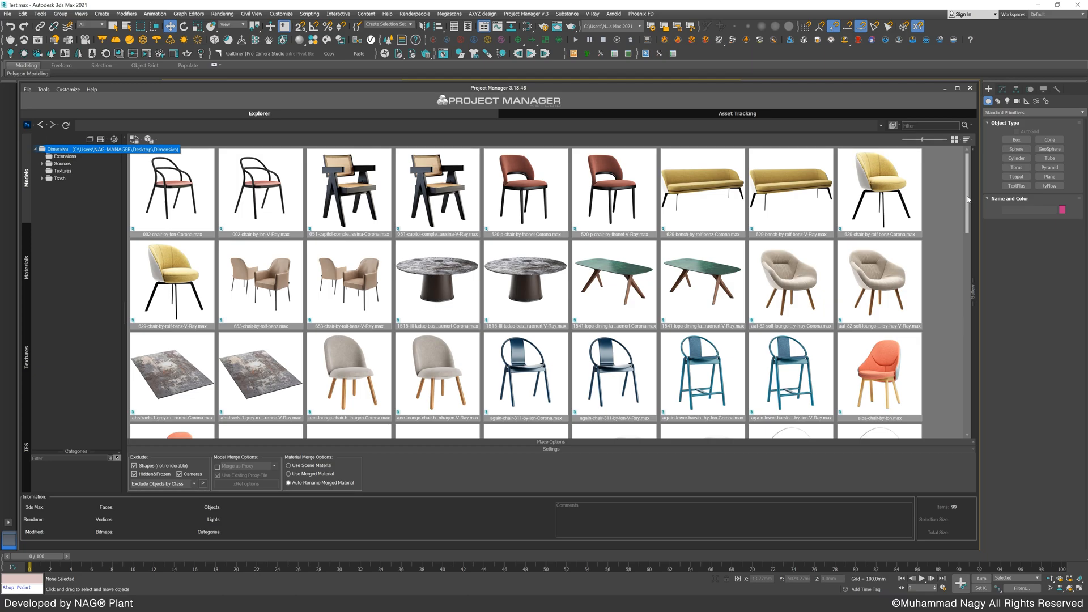
scroll(968, 199, down, 10)
drag(968, 351, 961, 155)
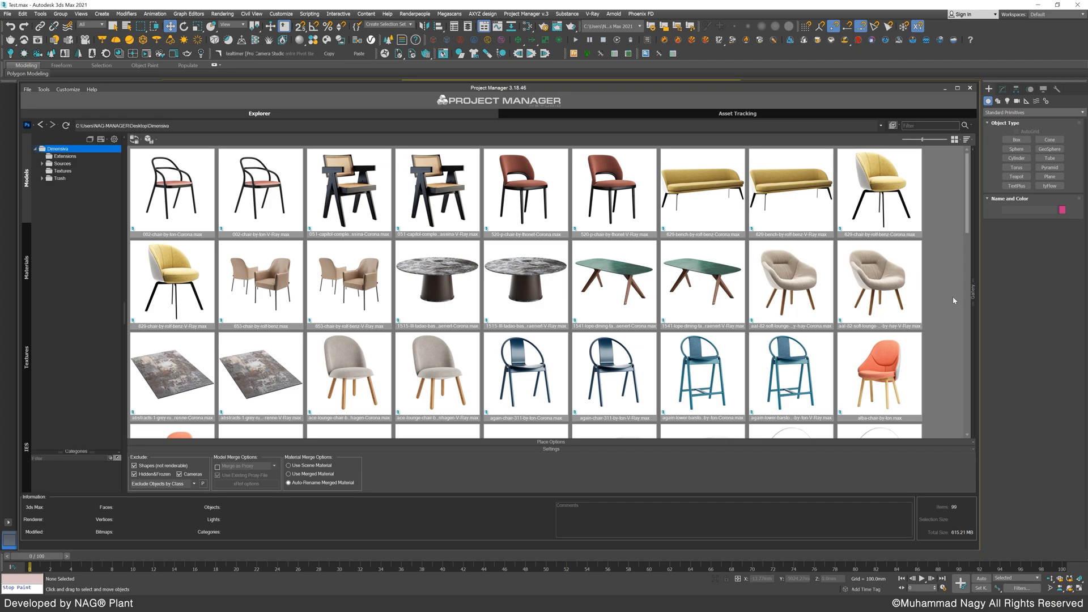
drag(978, 315, 398, 307)
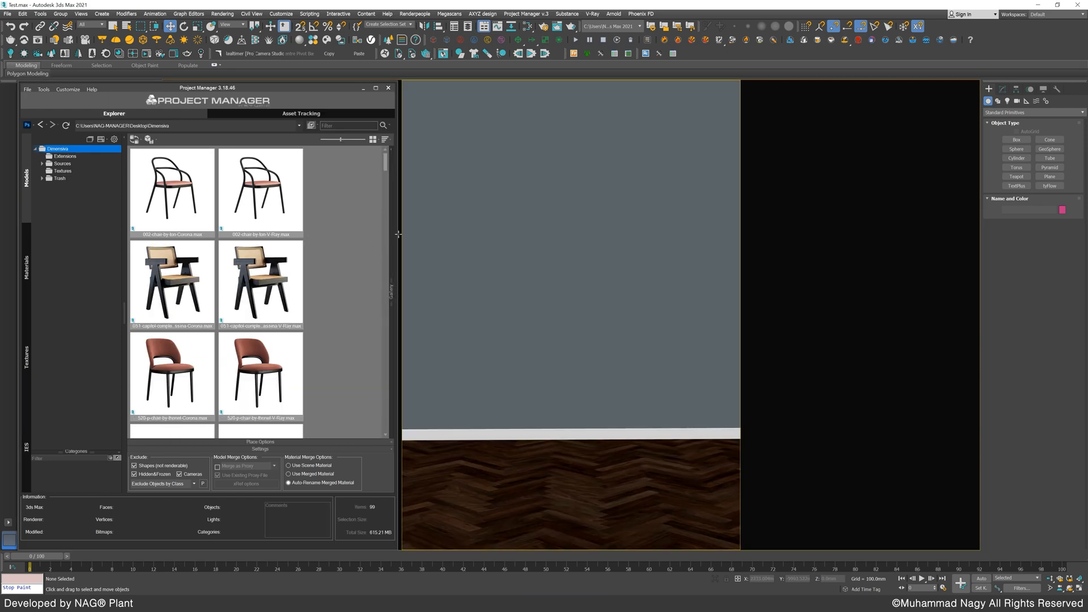
drag(396, 233, 456, 236)
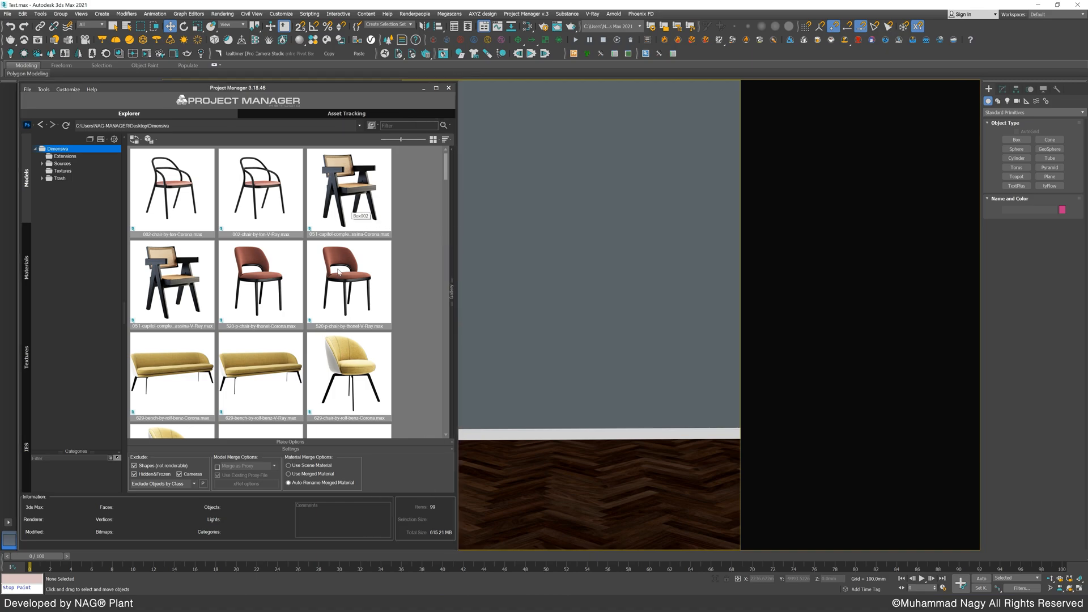
Step: Compare the Corona and V-Ray versions of the first chair models in the Dimensiva folder
click(338, 272)
click(343, 225)
click(247, 277)
click(147, 293)
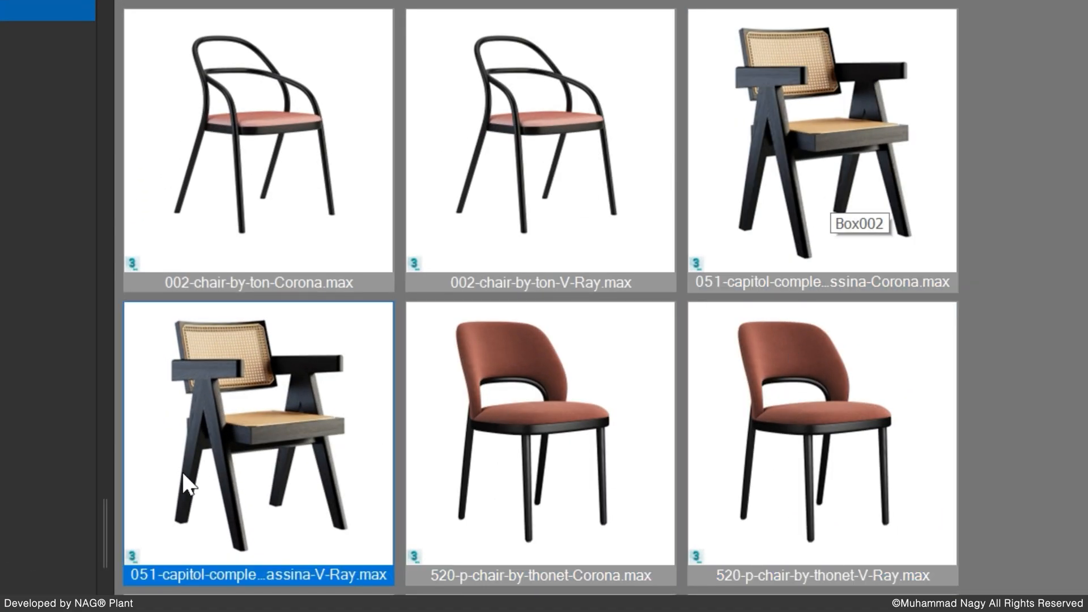
click(555, 209)
click(320, 211)
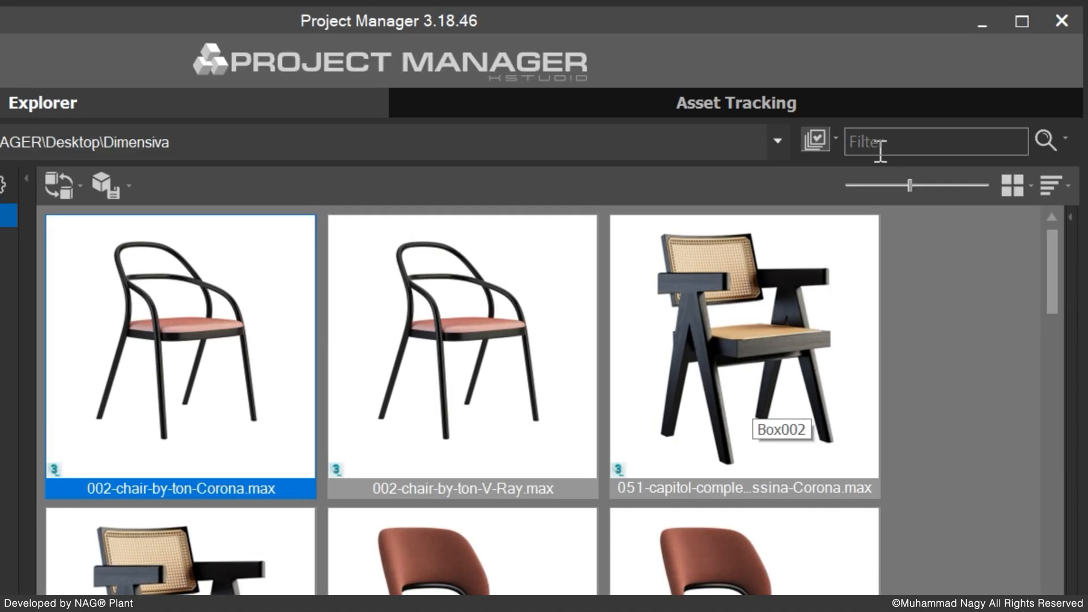
Step: Filter the Dimensiva models by "corona" and look through the first filtered chairs and tables
click(880, 148)
text(corona)
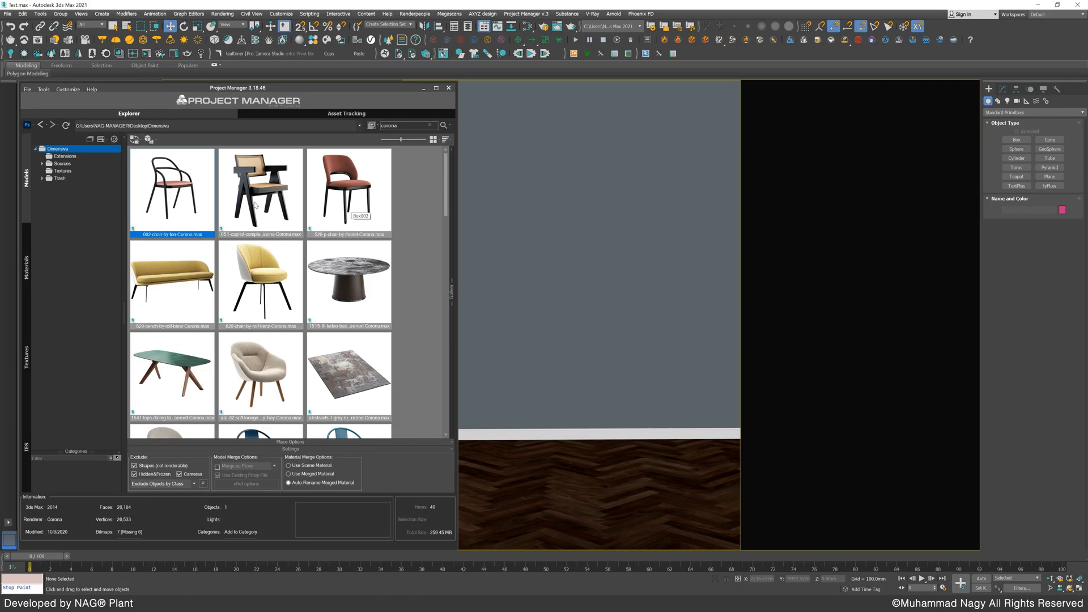
click(255, 205)
click(346, 196)
click(271, 285)
click(320, 289)
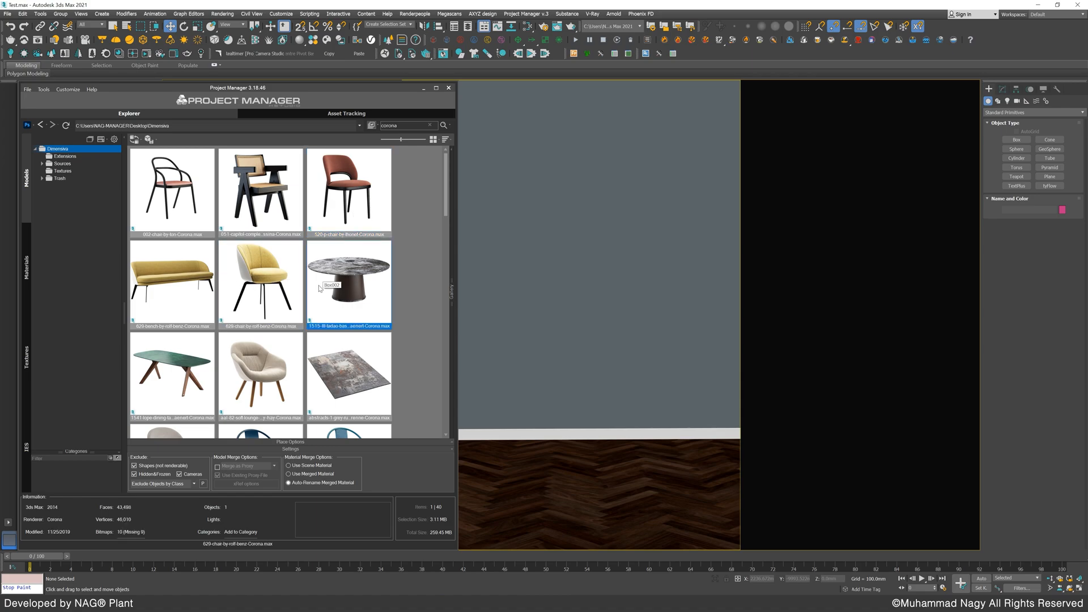
Step: Place the abstracts-1-grey-rug Corona model on the floor and shift it sideways, leaving the wooden floor exposed beside it
scroll(417, 292, down, 3)
click(357, 240)
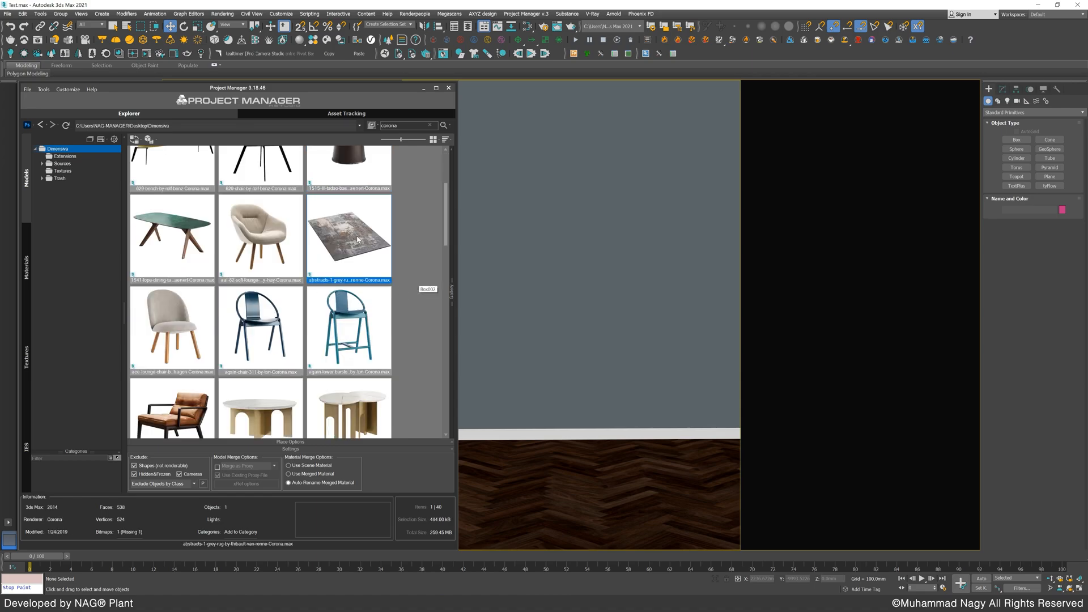
drag(383, 253, 661, 493)
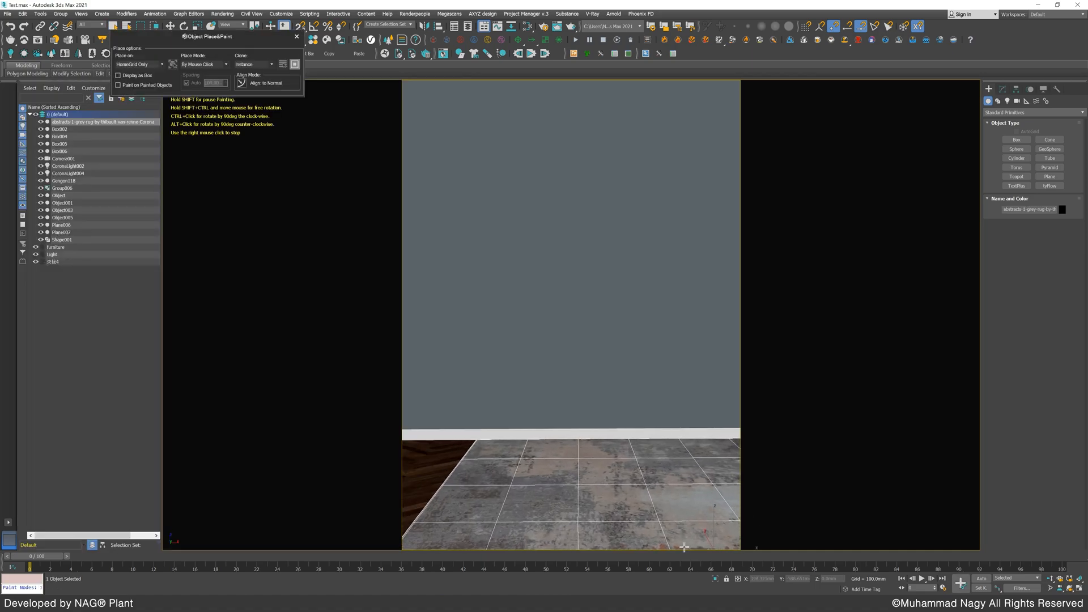
right_click(690, 529)
drag(699, 533, 861, 549)
Step: Place the hackney-sofa-by-hay-Corona model on the rug against the wall and deselect it
scroll(349, 332, down, 3)
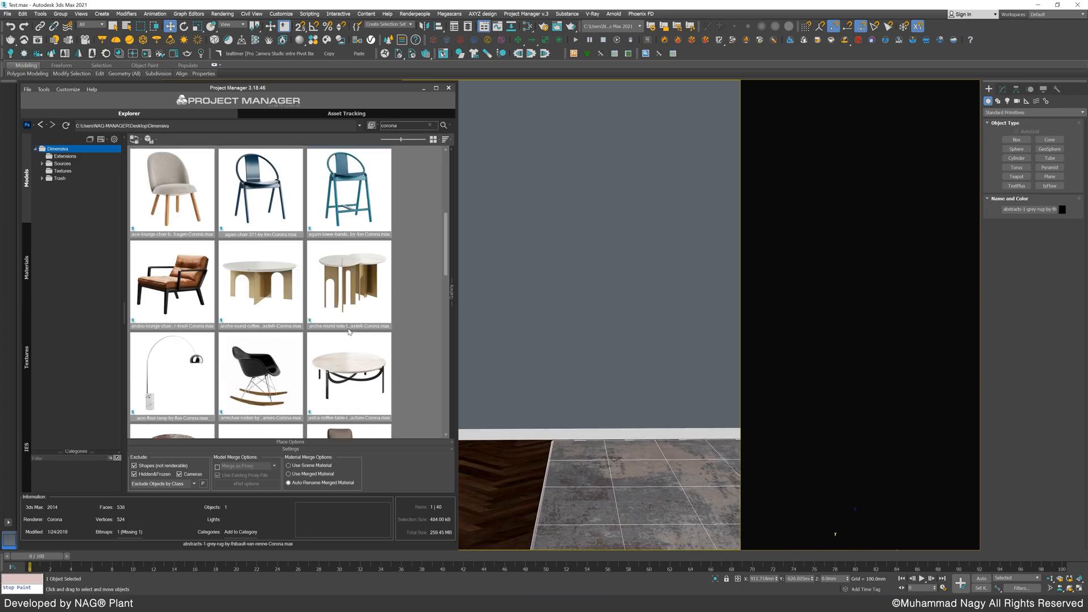
scroll(349, 332, down, 3)
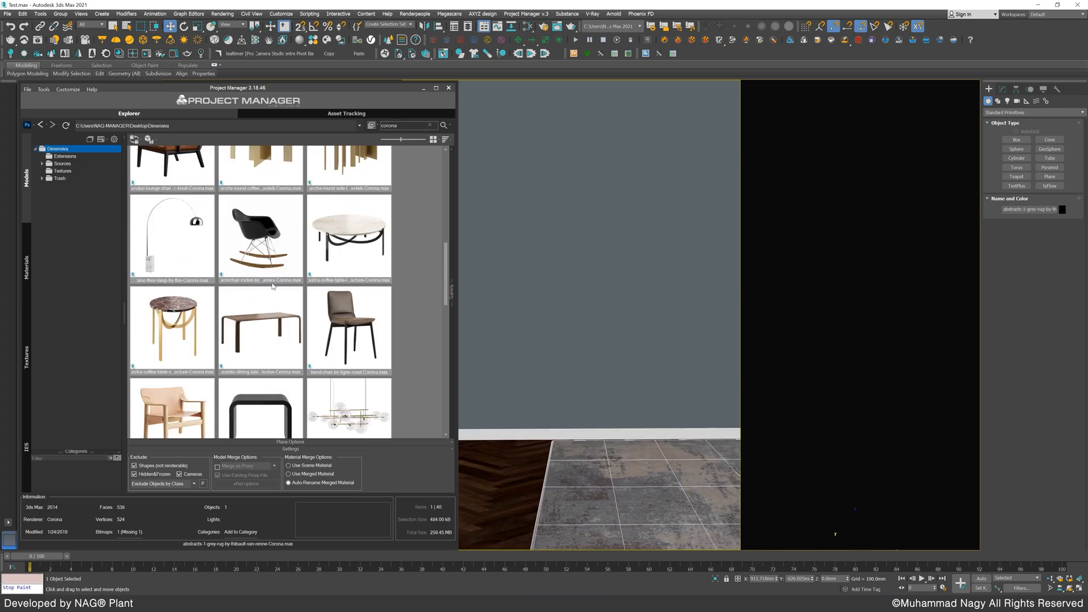
scroll(272, 286, down, 6)
scroll(278, 282, down, 6)
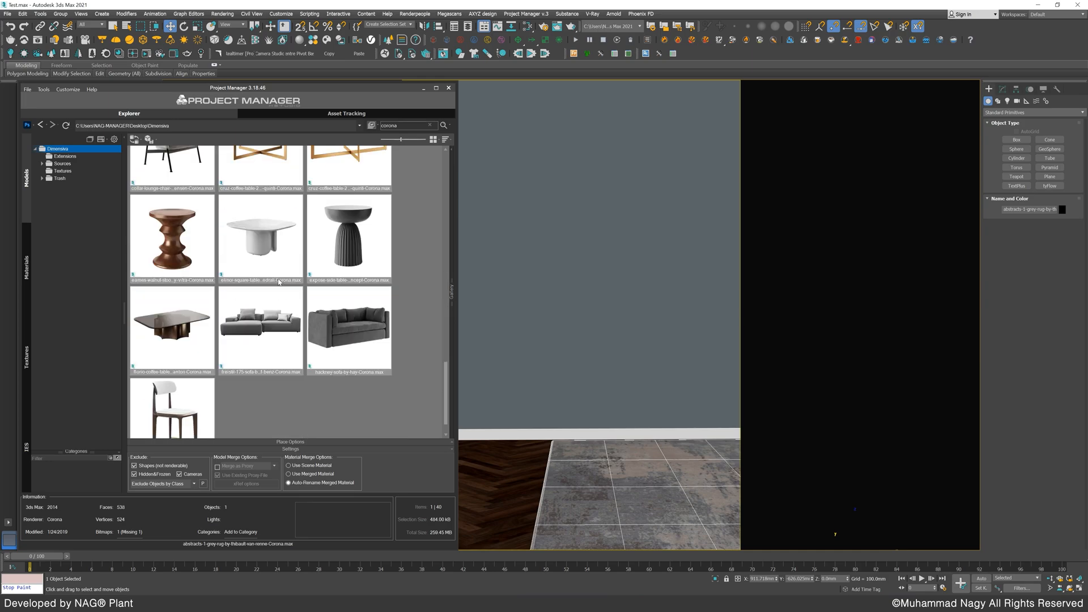
mouse_move(349, 300)
mouse_down()
mouse_move(621, 409)
mouse_move(669, 475)
mouse_up()
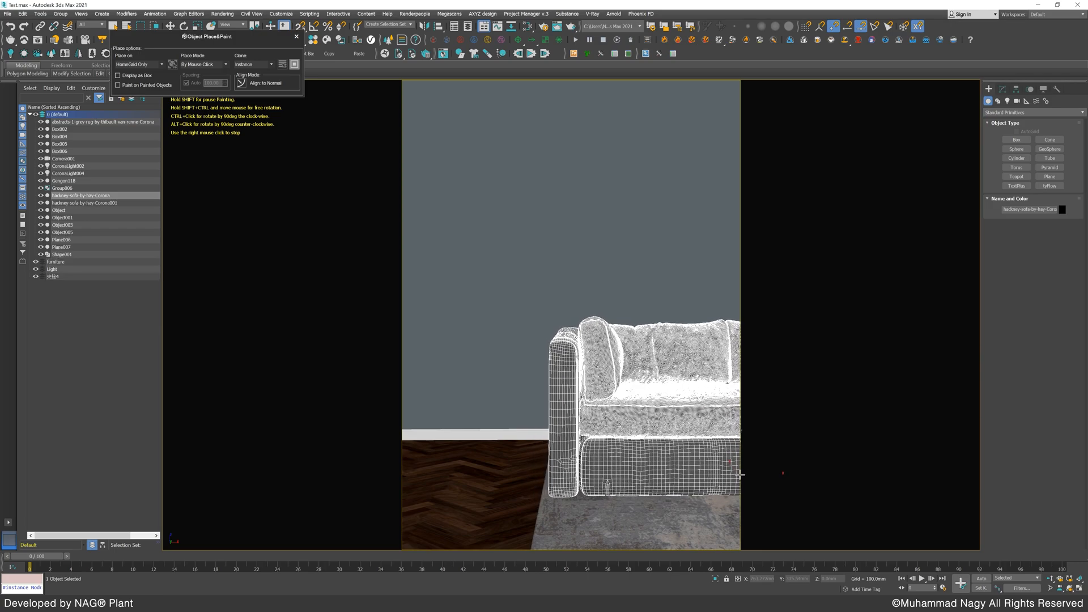
right_click(739, 474)
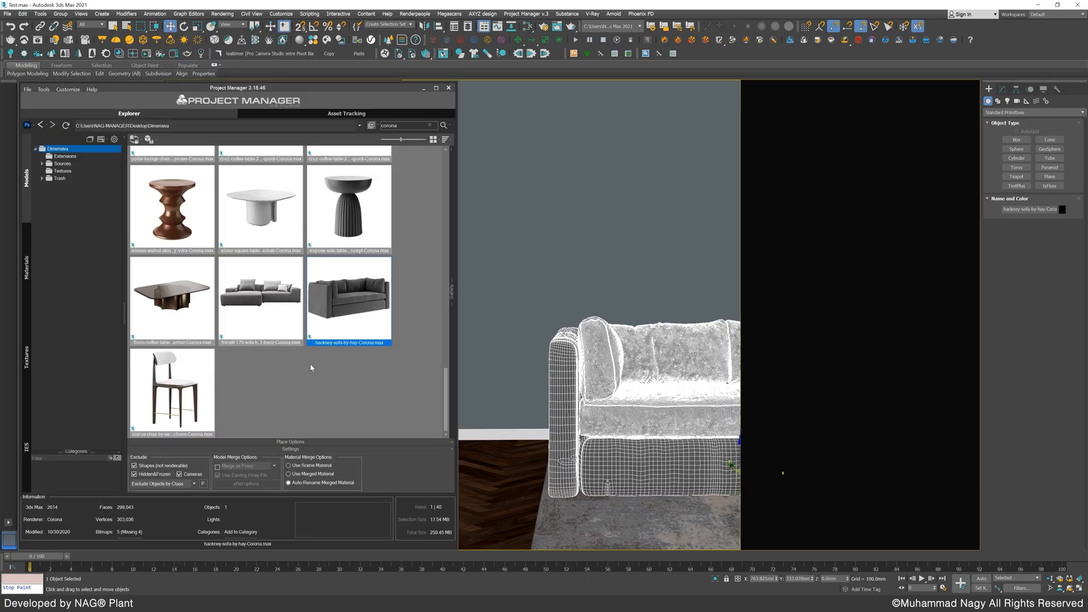
click(311, 368)
click(538, 252)
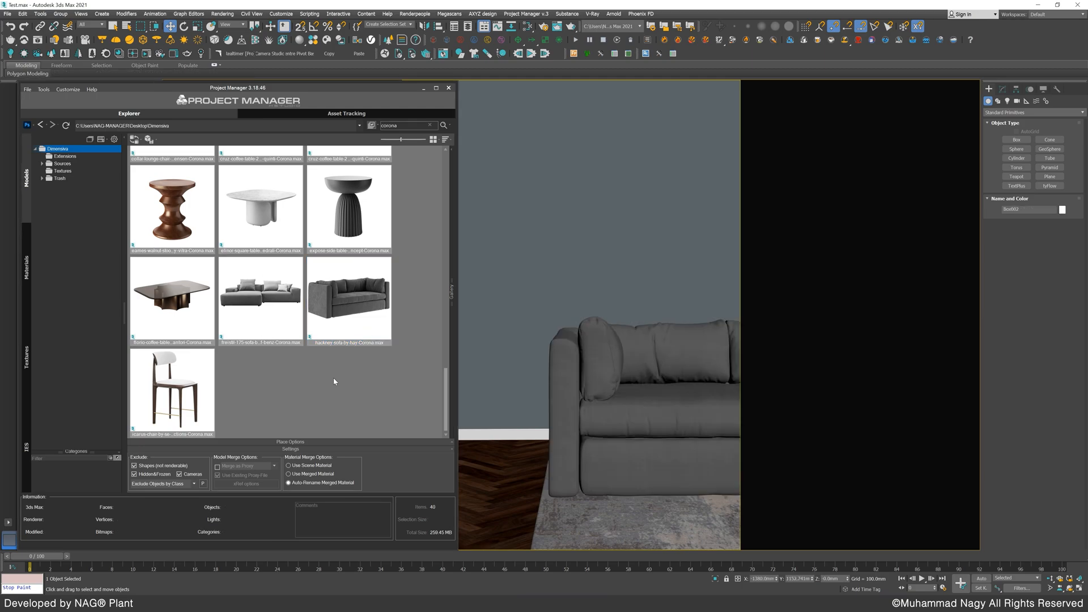
Step: Place the clip-floor-lamp-by-leds-c4-Corona model on the wooden floor beside the sofa, rotated so its shade faces the sofa
scroll(320, 405, up, 4)
scroll(261, 330, up, 1)
scroll(283, 328, down, 1)
click(352, 301)
mouse_move(352, 300)
mouse_down()
mouse_move(527, 491)
mouse_move(504, 467)
mouse_up()
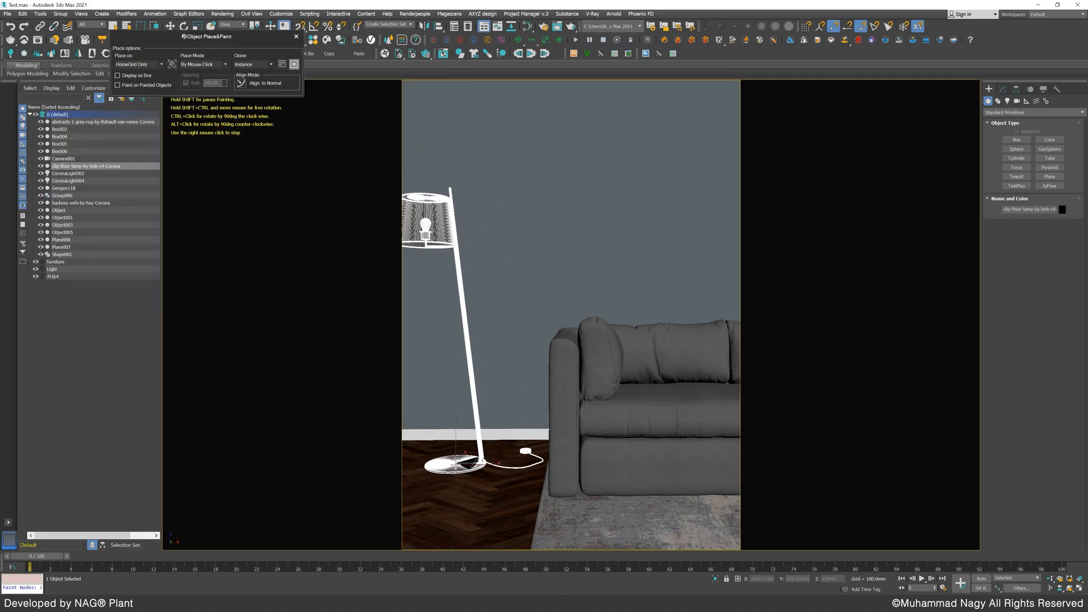
ctrl+click(456, 463)
ctrl+click(466, 462)
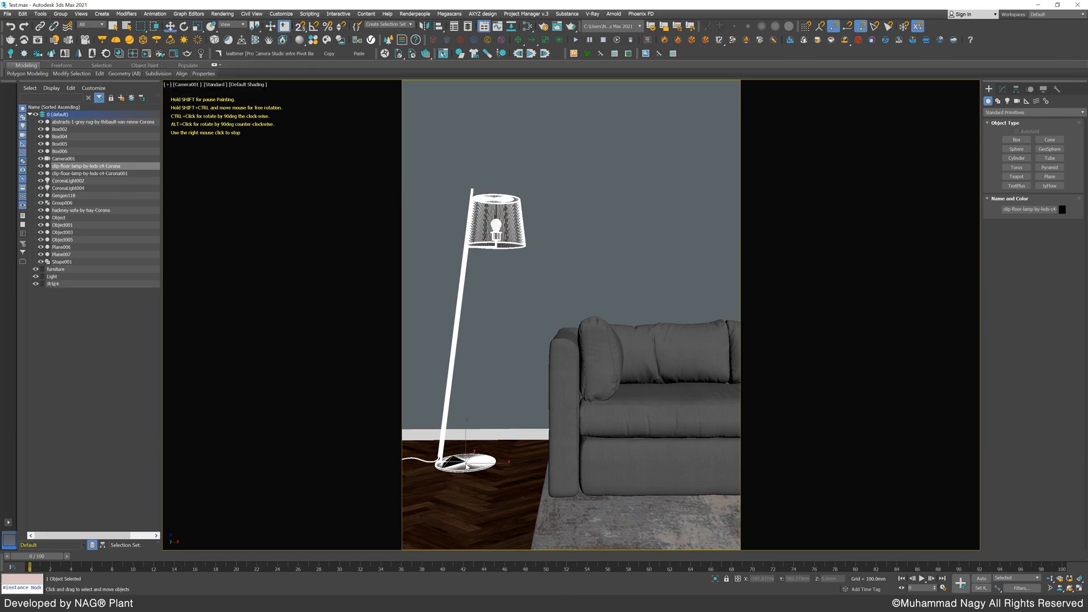
right_click(465, 466)
Step: Move the sofa and the rug together slightly closer to the floor lamp
click(586, 435)
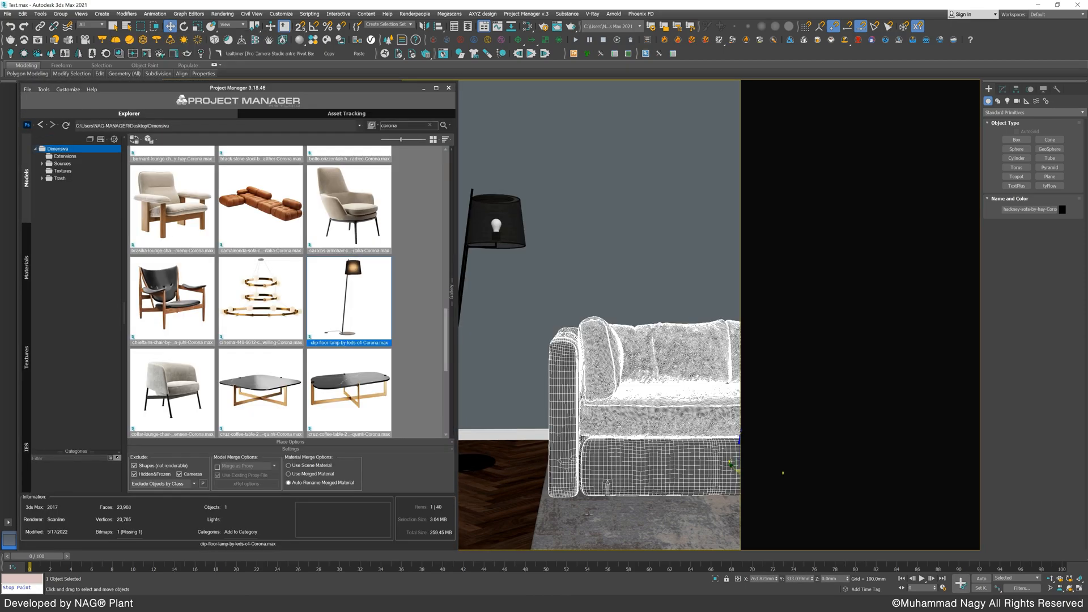
drag(810, 456, 777, 455)
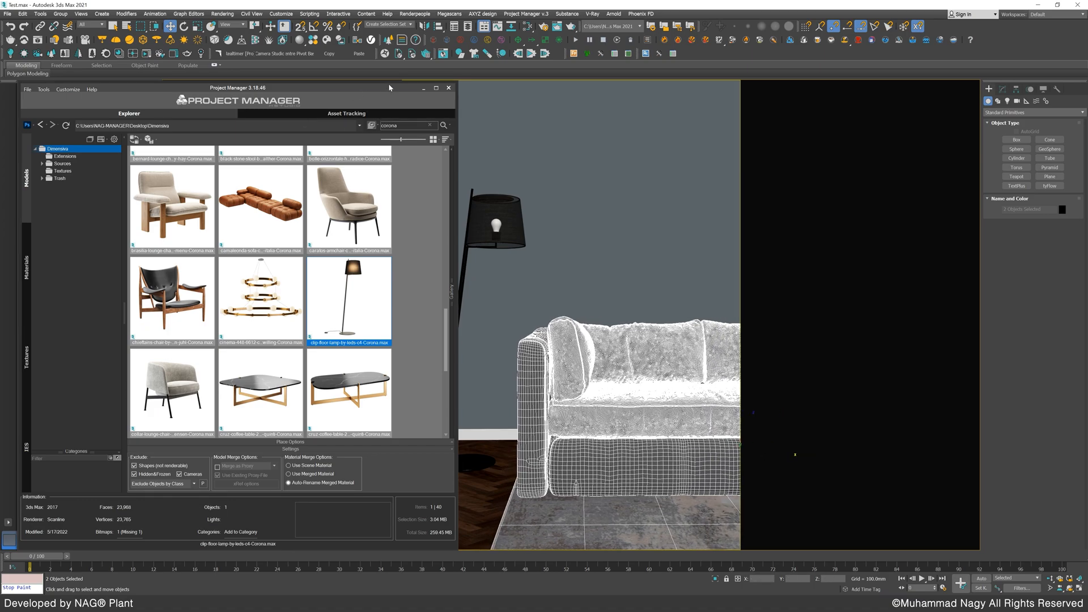
Step: Widen Project Manager, relink the scene's maps in Asset Tracking using Desktop\Dimensiva\Textures as the search directory, and return to the model explorer
drag(457, 194, 979, 195)
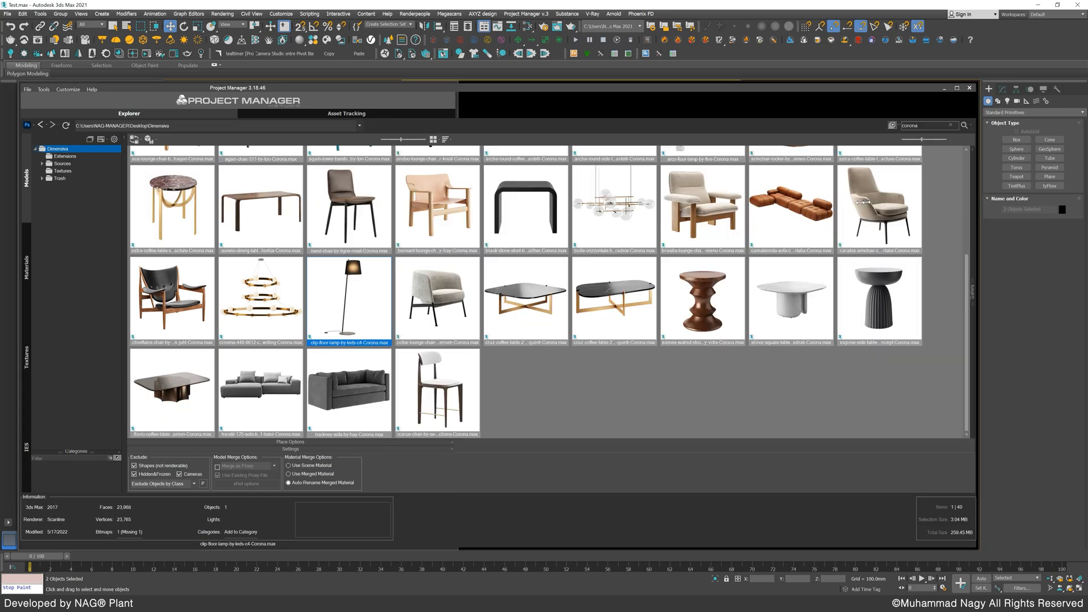
click(592, 114)
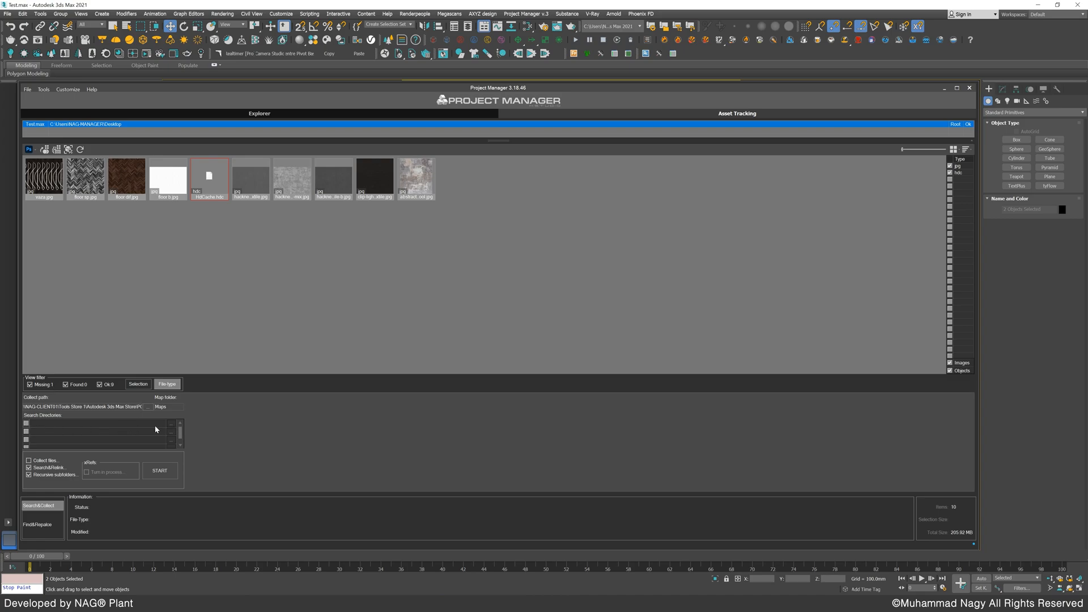
click(169, 428)
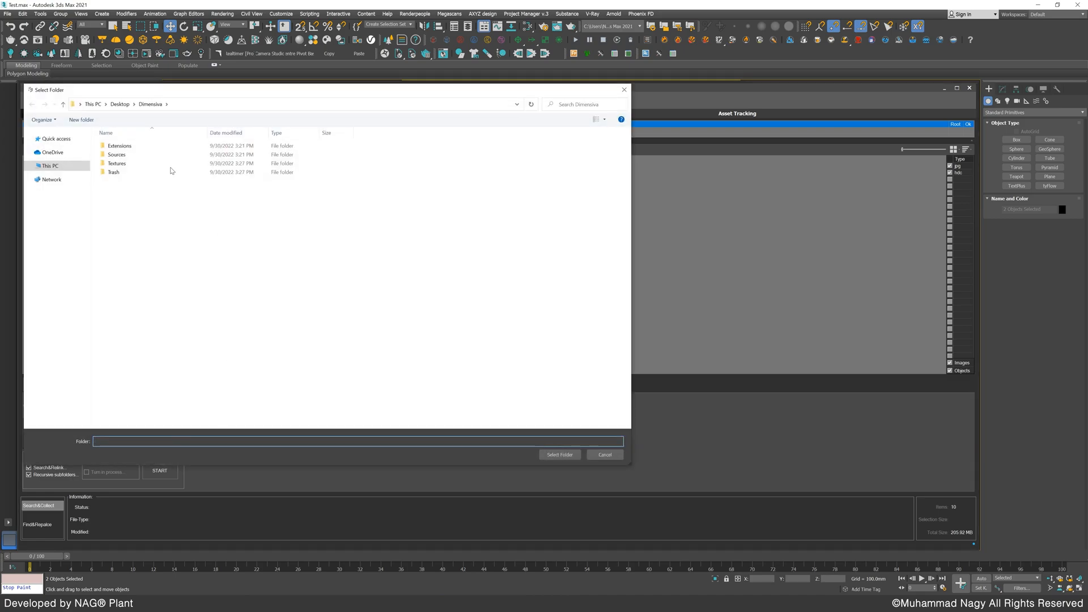
click(119, 104)
double_click(134, 159)
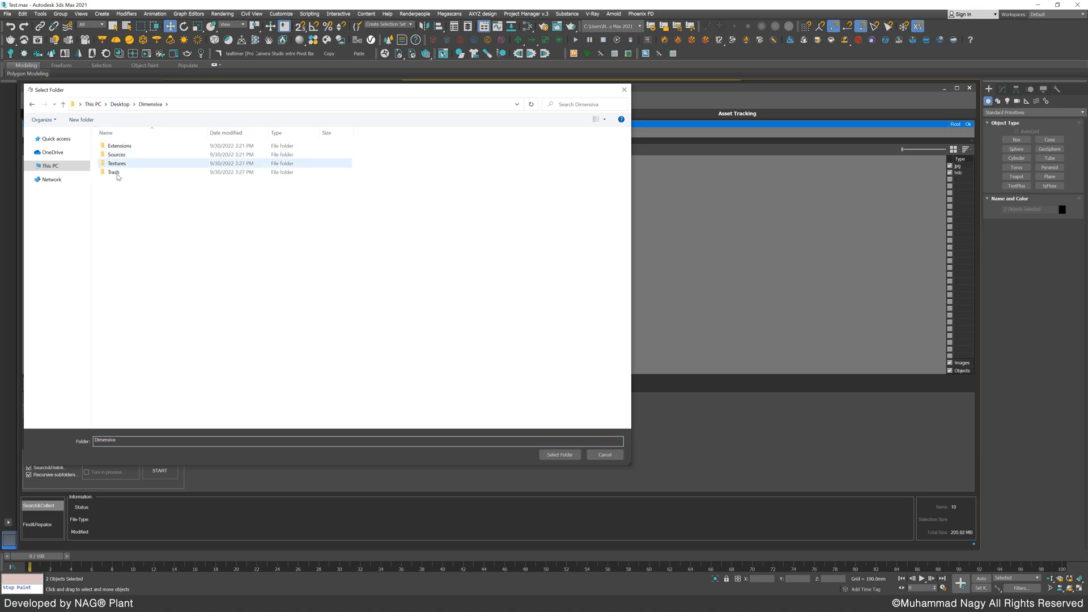
double_click(122, 164)
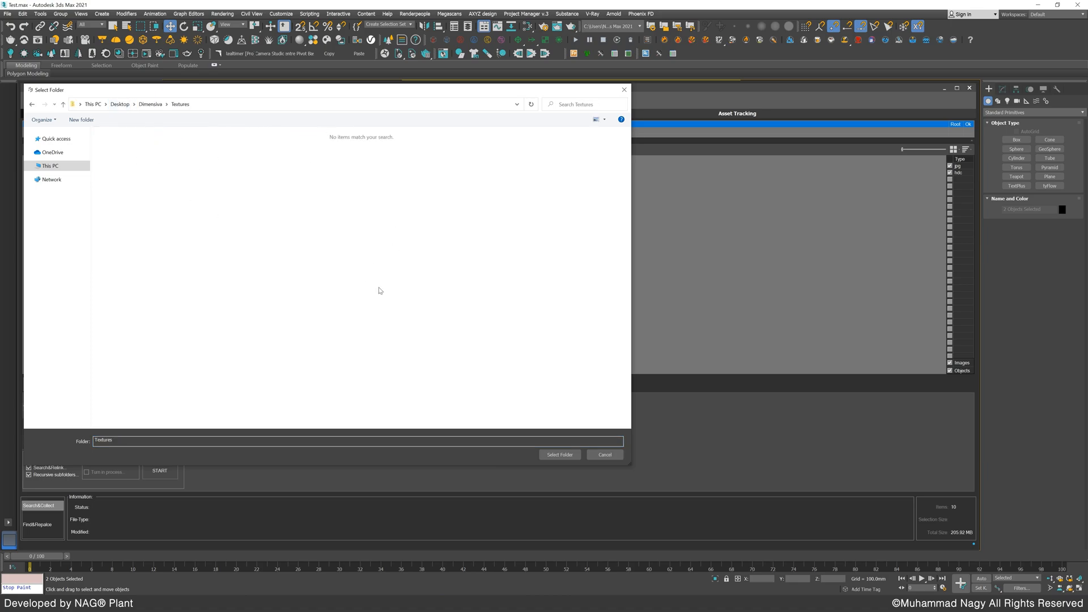
click(560, 454)
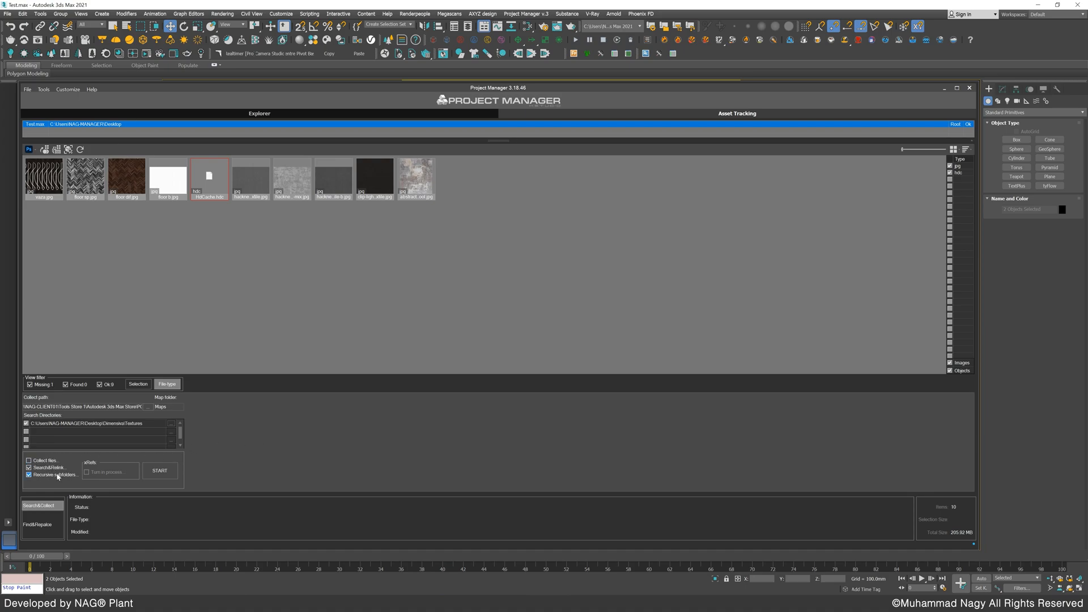
click(160, 471)
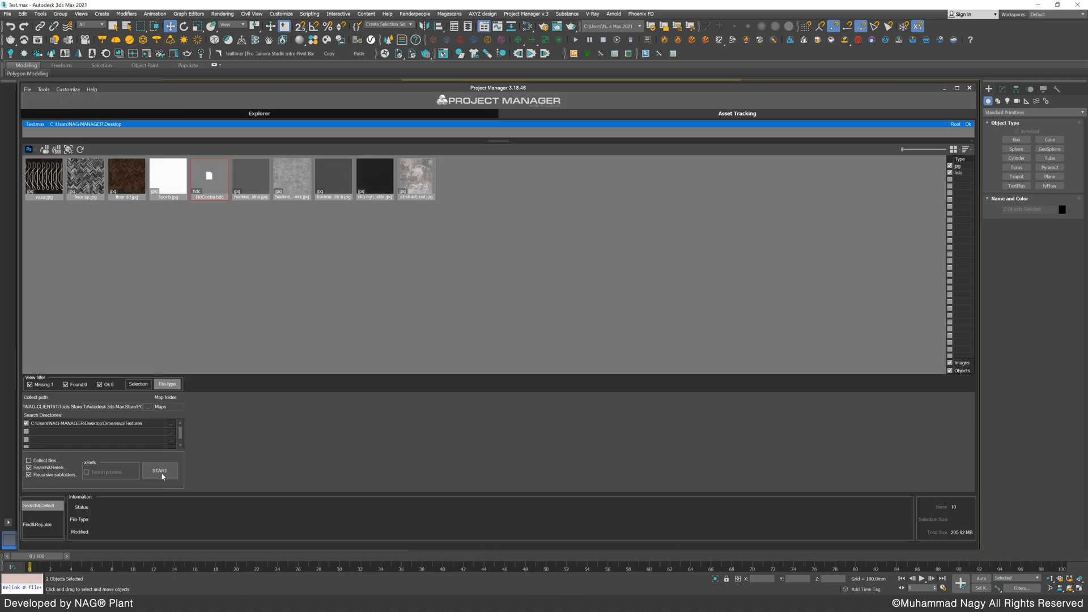
click(357, 111)
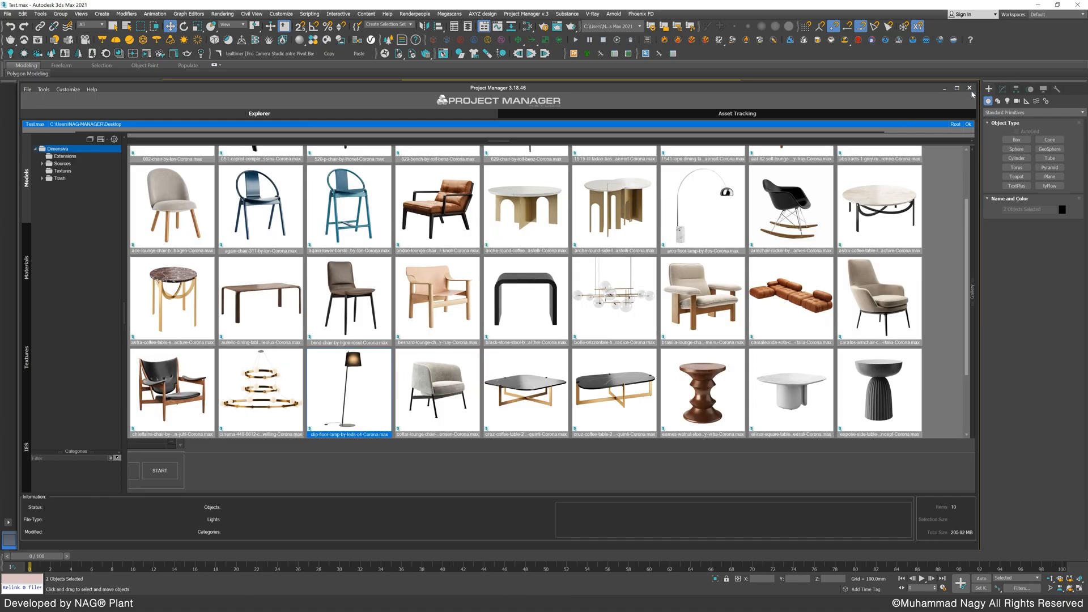
Step: Close Project Manager and switch the Camera001 viewport from wireframe to Default Shading
click(970, 89)
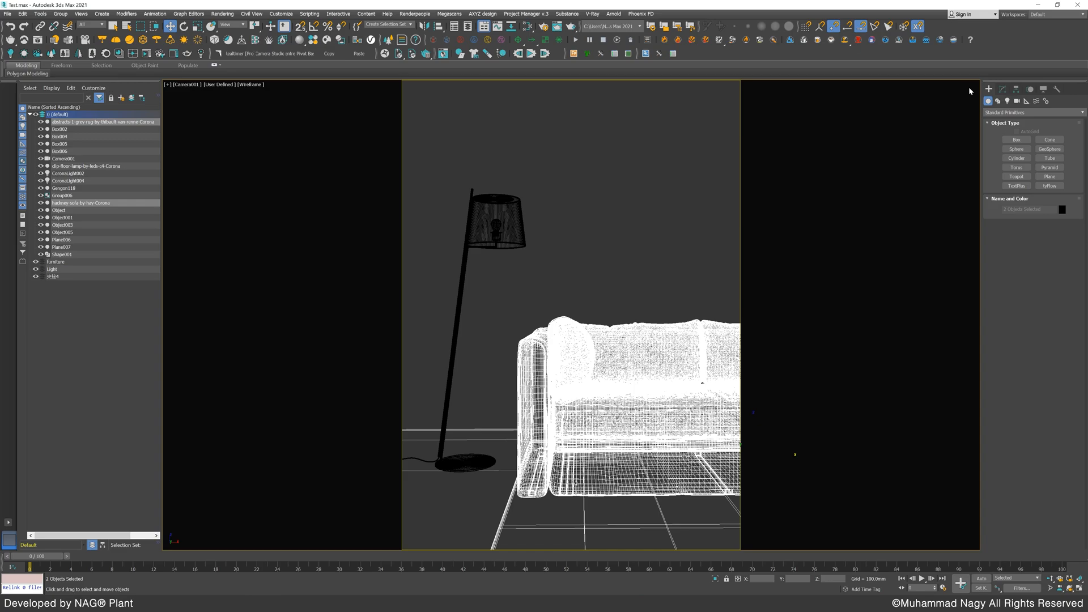
click(250, 85)
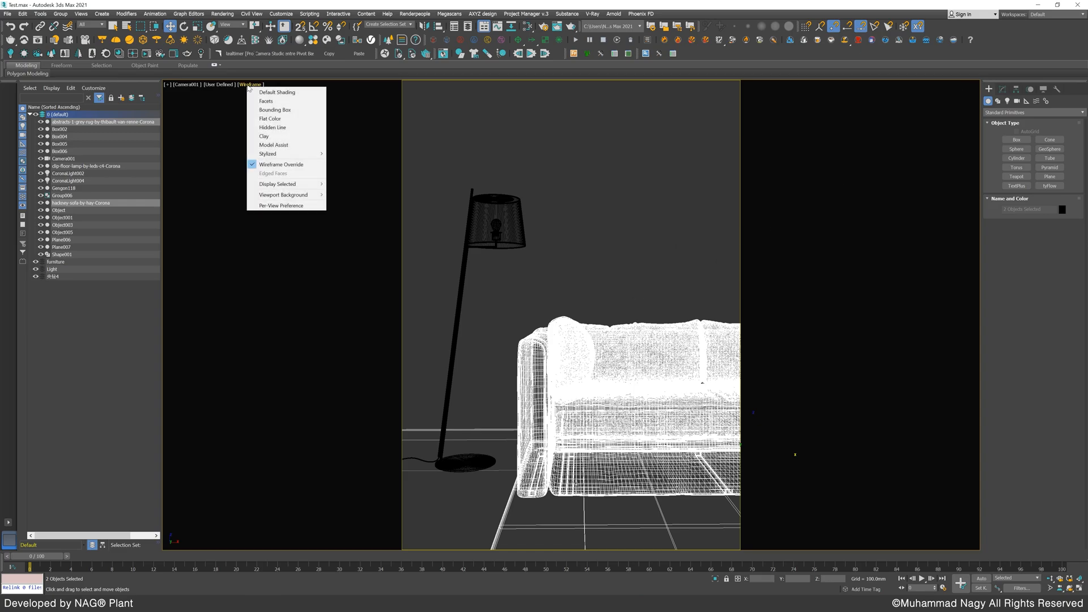
click(266, 93)
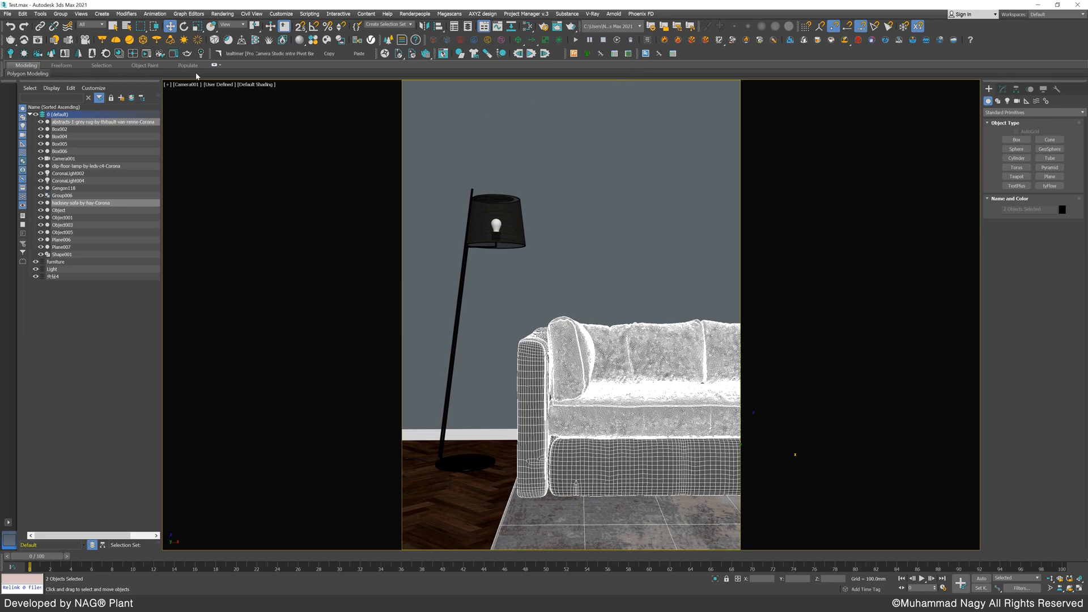
Step: Render the Camera001 view in the Corona frame buffer and inspect the sofa's fabric texture up close
click(173, 54)
drag(896, 102, 657, 98)
click(791, 100)
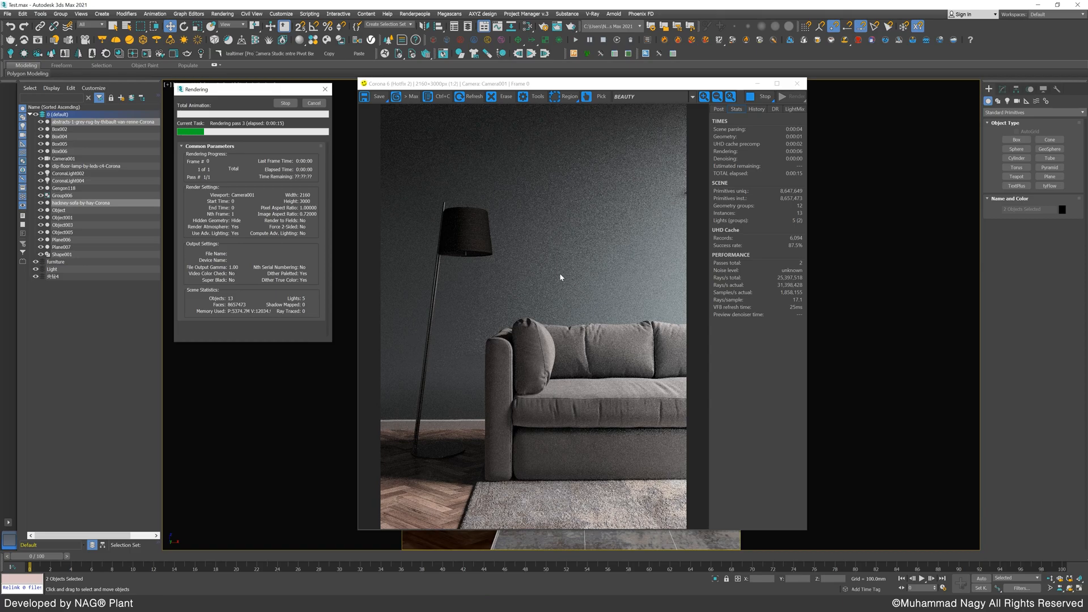
scroll(619, 437, up, 1)
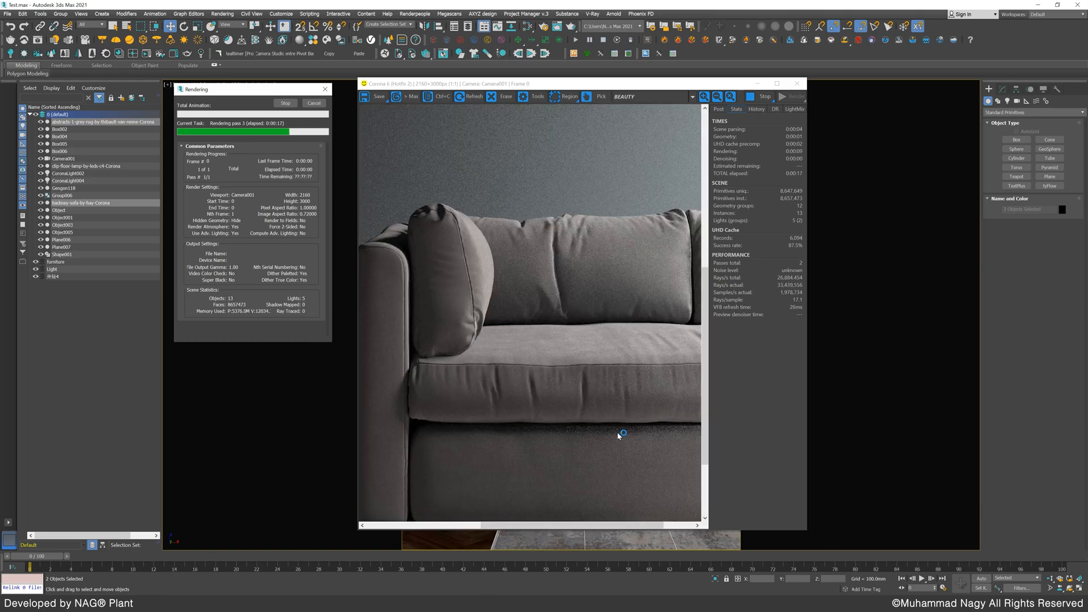
scroll(602, 381, up, 1)
scroll(600, 357, up, 1)
scroll(595, 396, down, 3)
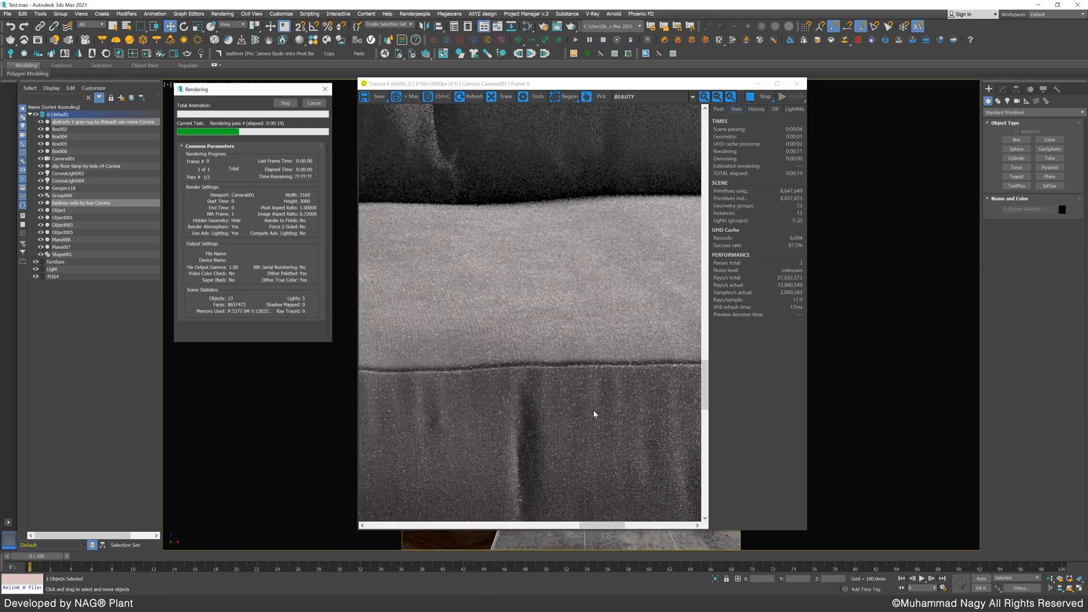